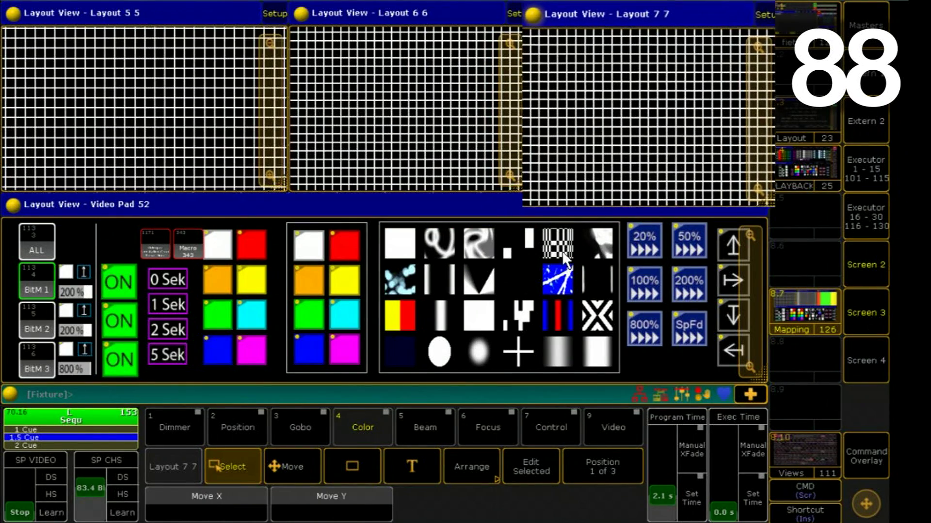
Step: Switch on BitM 1 and try red, yellow and orange as its main colour
mouse_move(273, 158)
left_mouse_down()
mouse_move(279, 86)
mouse_move(280, 160)
left_mouse_up()
left_click(118, 279)
left_click(353, 245)
left_click(344, 282)
left_click(312, 289)
Step: Fade BitM 1 to blue with the 1 Sek time and to red with 2 Sek, finishing with the fade time at 0 Sek
left_click(182, 300)
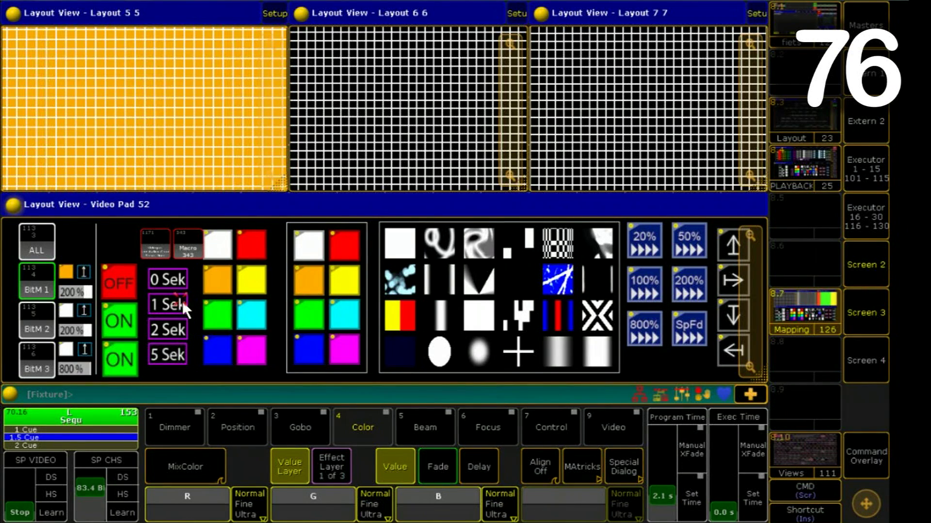
left_click(312, 345)
left_click(182, 329)
left_click(341, 247)
left_click(180, 277)
Step: Apply the red and blue stripe pattern and the white swirl pattern to BitM 1, and try the 100% and 50% speeds
left_click(565, 319)
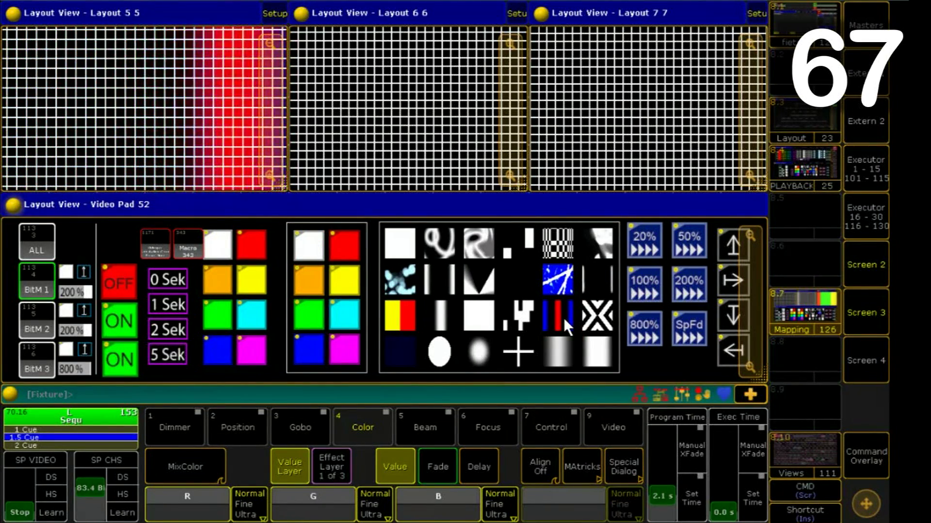
left_click(438, 242)
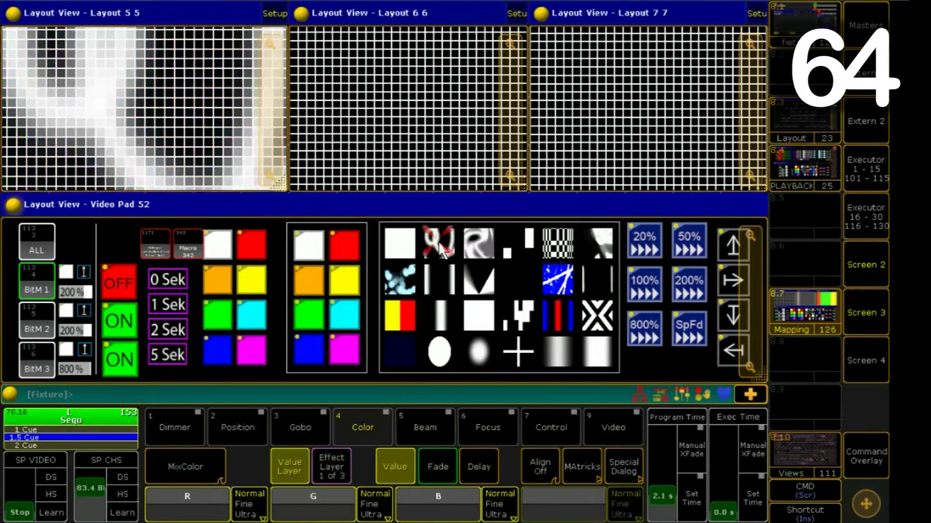
left_click(650, 289)
left_click(683, 244)
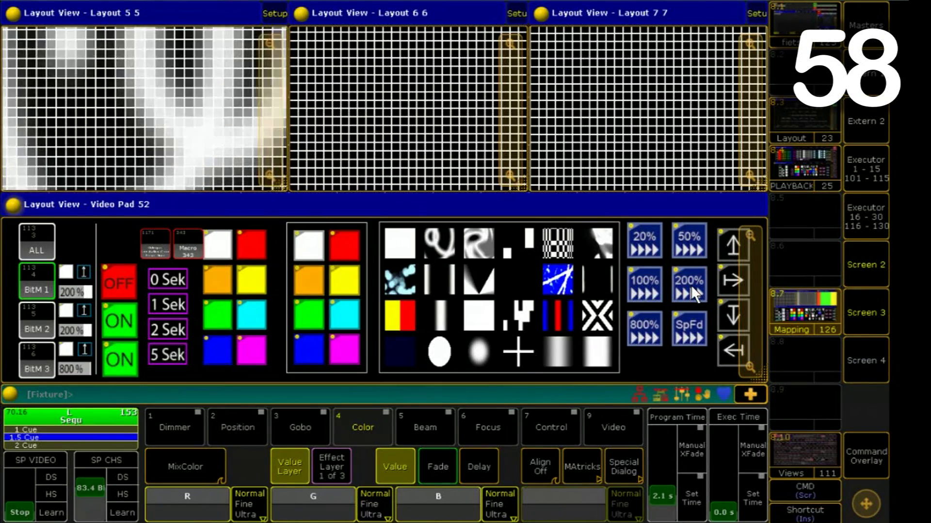
Step: Select BitM 2, set its main colour to red and switch it on
left_click(47, 320)
left_click(343, 252)
left_click(126, 320)
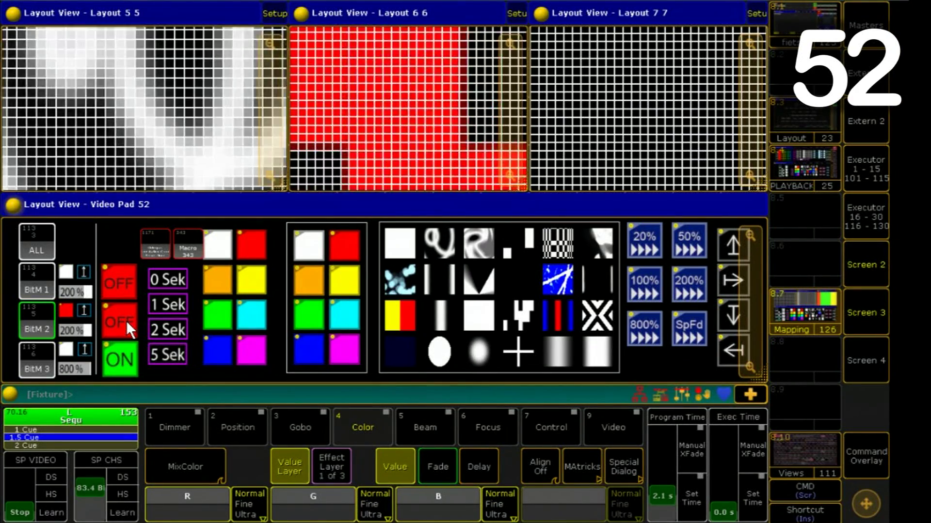
Step: Give BitM 2 the X pattern and try green, blue and cyan as background colours, ending on cyan
left_click(223, 318)
left_click(225, 351)
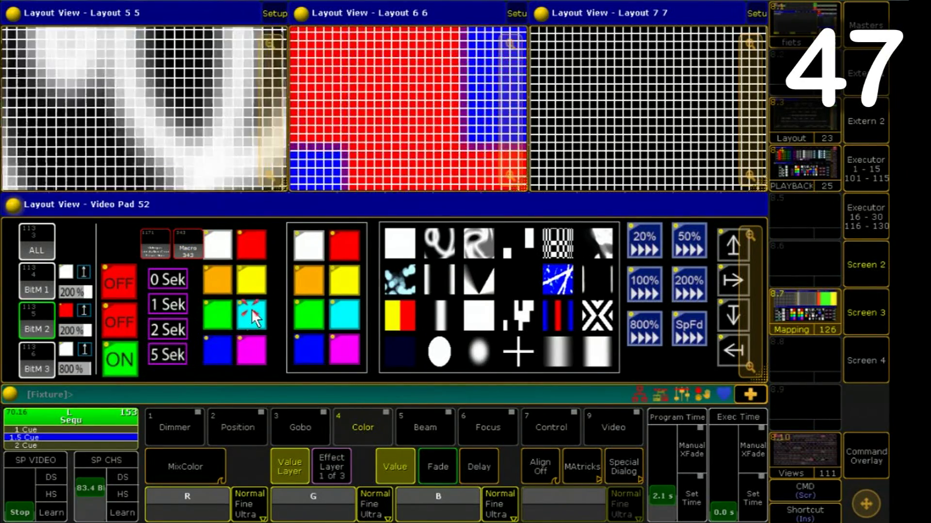
left_click(251, 311)
left_click(597, 316)
left_click(221, 309)
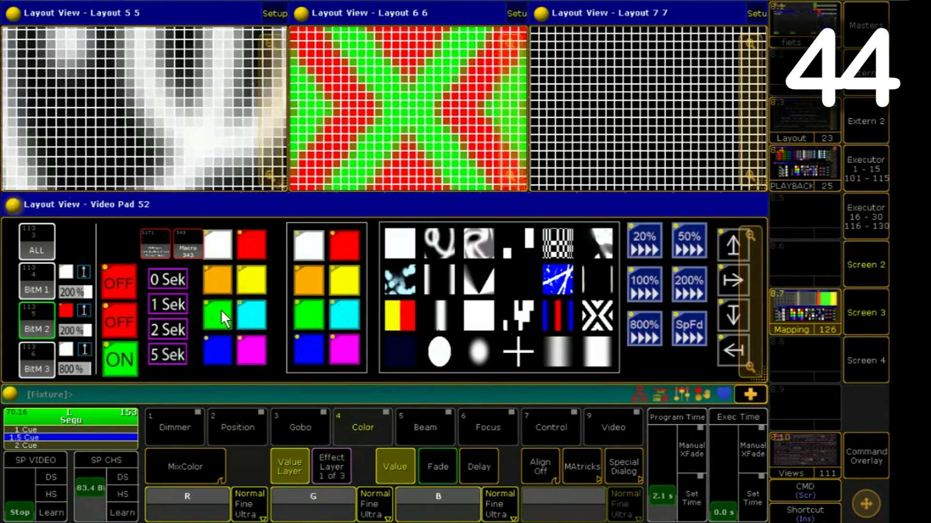
left_click(248, 318)
Step: Switch on BitM 3 and try different movement directions for its pattern, ending with up
left_click(37, 357)
left_click(122, 361)
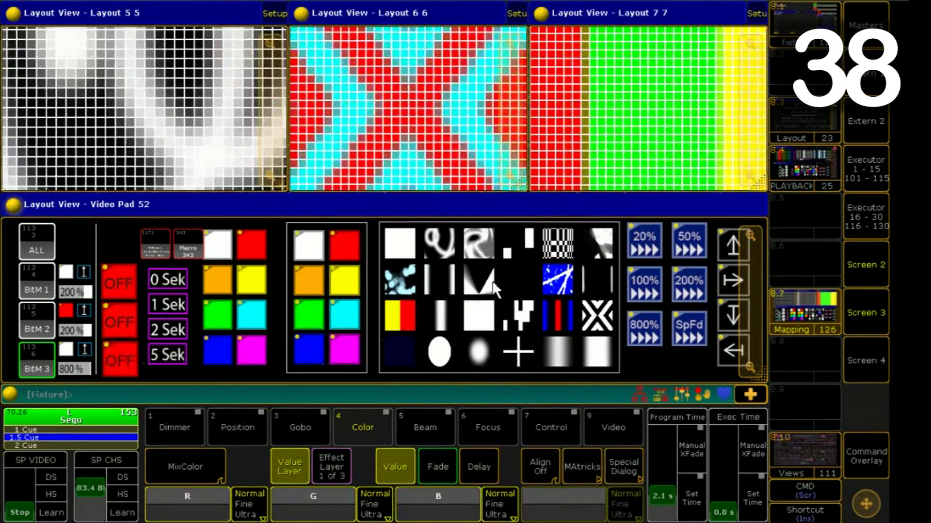
left_click(726, 281)
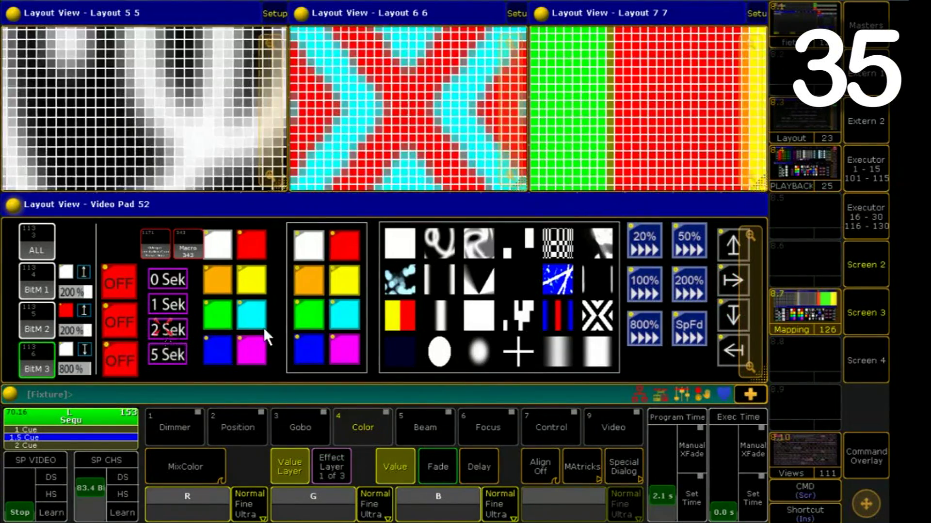
left_click(728, 286)
left_click(727, 250)
Step: Select ALL bitmaps and set their main colour to red, yellow, green and red in turn, ending on white
left_click(37, 250)
left_click(344, 245)
left_click(340, 284)
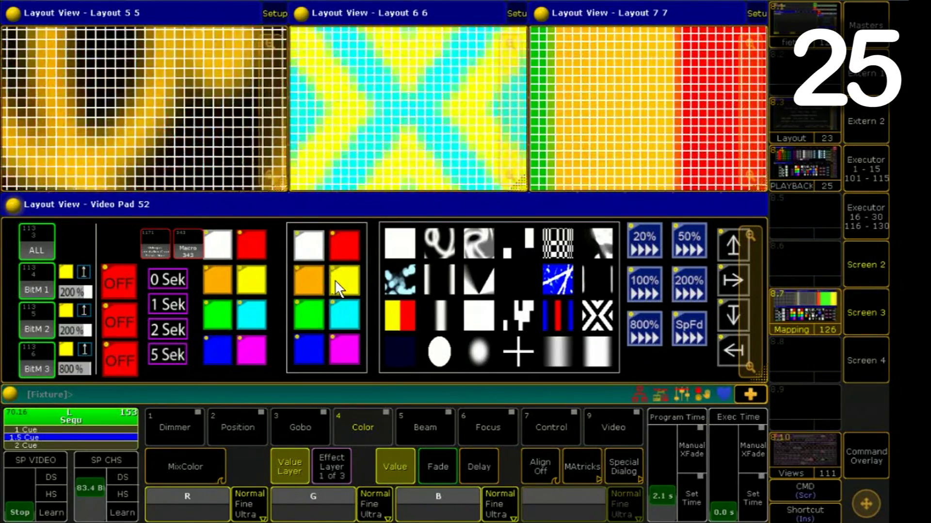
left_click(308, 315)
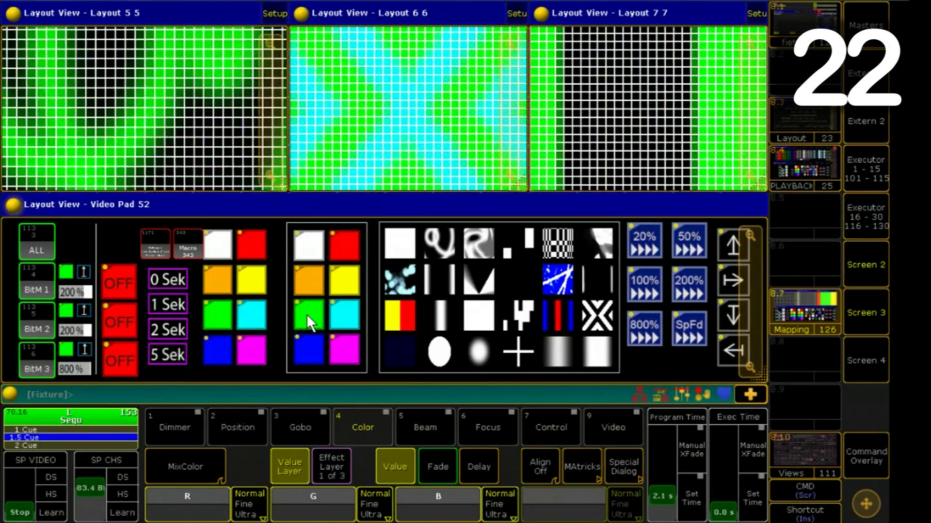
left_click(341, 251)
left_click(313, 253)
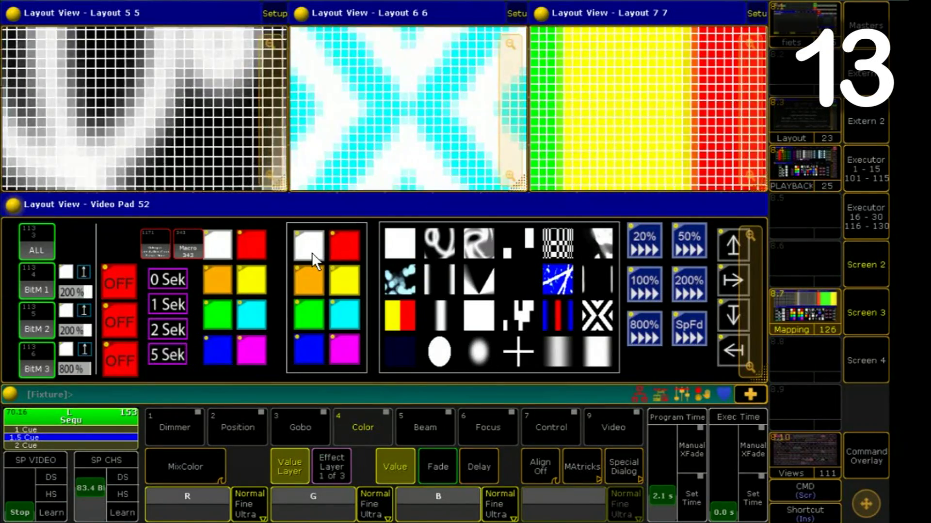
left_click(175, 252)
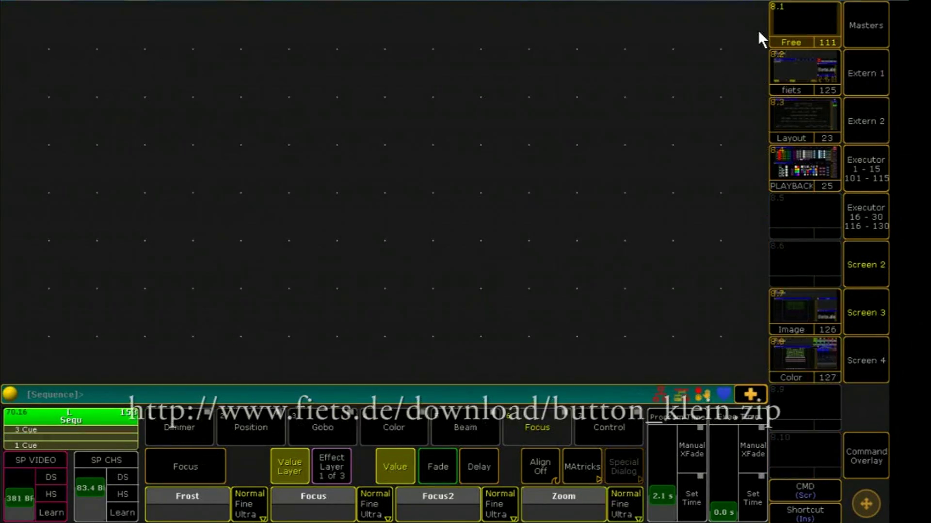
Step: Add a Layout Pool window to the empty screen and store the arrangement in the Free view
left_click(749, 30)
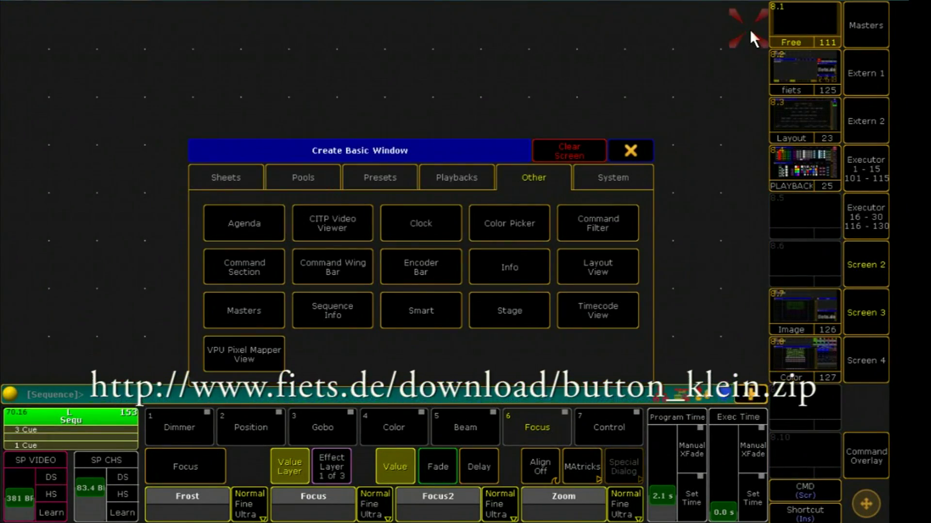
left_click(313, 169)
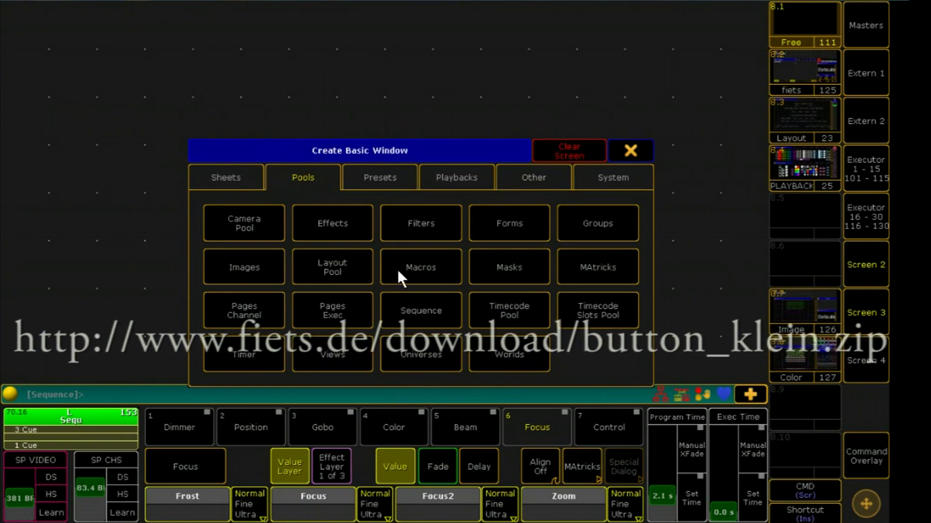
left_click(363, 268)
left_click(857, 467)
left_click(507, 500)
left_click(782, 39)
left_click(499, 338)
left_click(817, 105)
Step: Select the S FRONT#2 group in the fiets view and store its fixtures as layout 1 in the Free view's layout pool
left_click(814, 89)
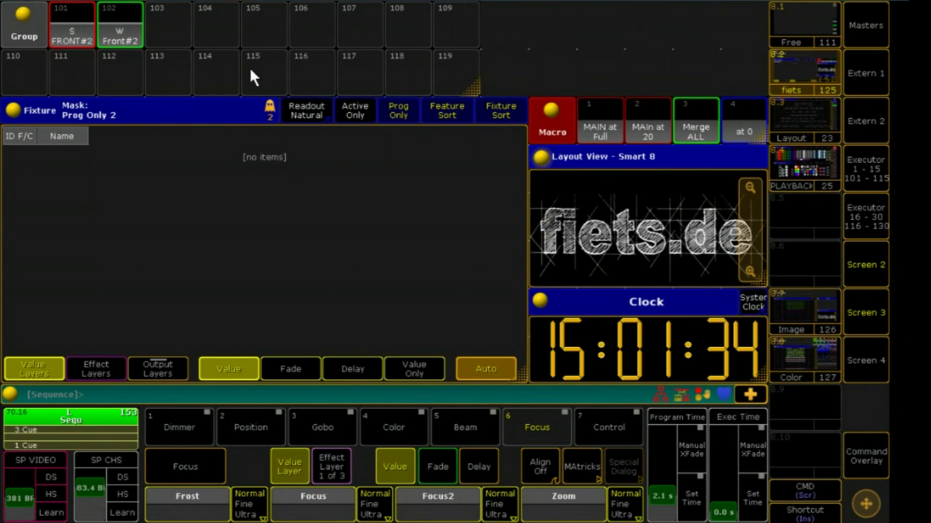
left_click(80, 24)
left_click(794, 27)
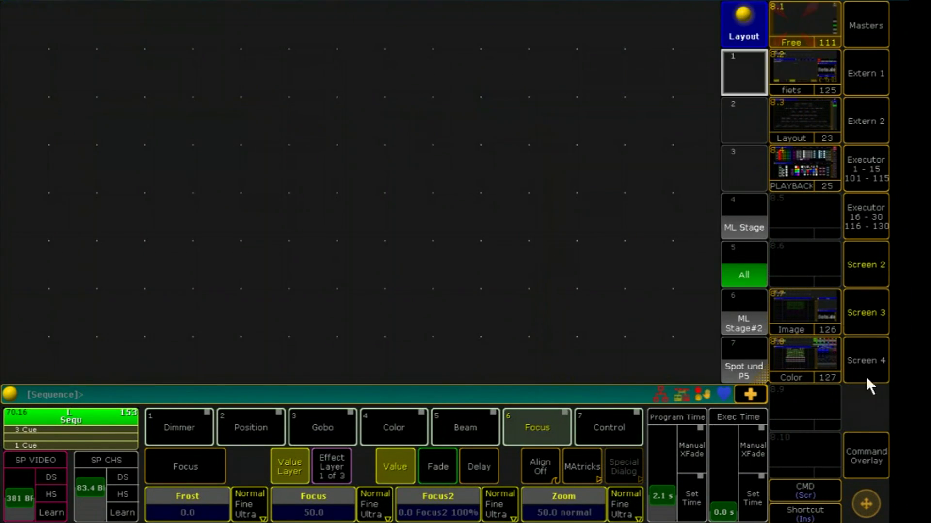
left_click(864, 444)
left_click(503, 502)
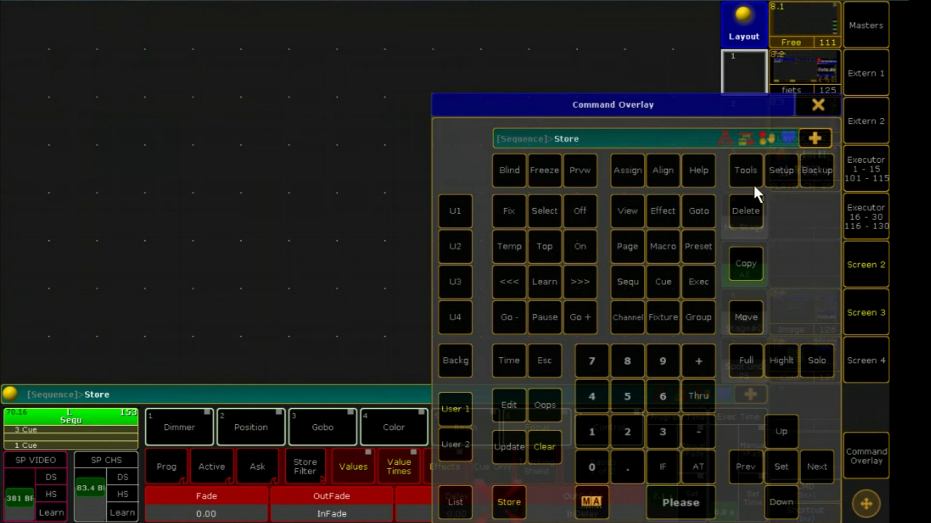
left_click(817, 106)
left_click(756, 80)
Step: Add a Layout View window beside the layout pool and show layout 1 in it
left_click(32, 36)
left_click(513, 187)
left_click(580, 268)
left_click(746, 66)
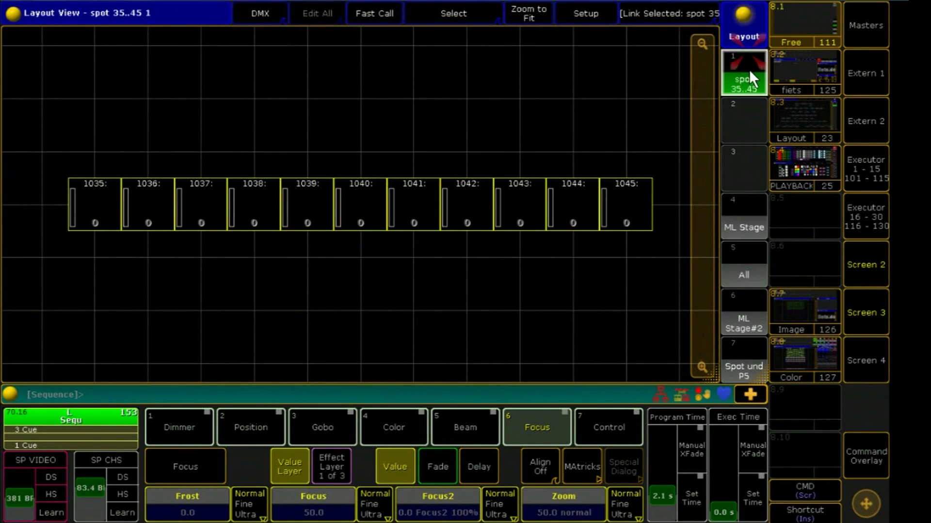
Step: Turn on layout setup mode and move fixtures 1044, 1042 and 1038 below the row and fixture 1040 above it
left_click_drag(698, 80, 697, 145)
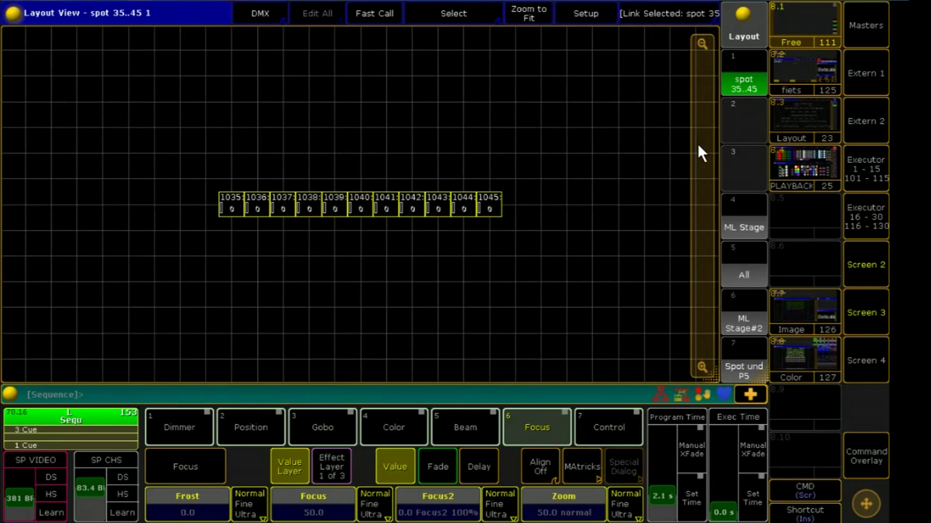
left_click(591, 16)
left_click_drag(461, 220, 494, 228)
left_click_drag(434, 166, 430, 226)
left_click_drag(382, 159, 376, 102)
left_click_drag(332, 160, 325, 216)
Step: Draw a rectangle enclosing all the fixtures in layout 1
left_click(356, 463)
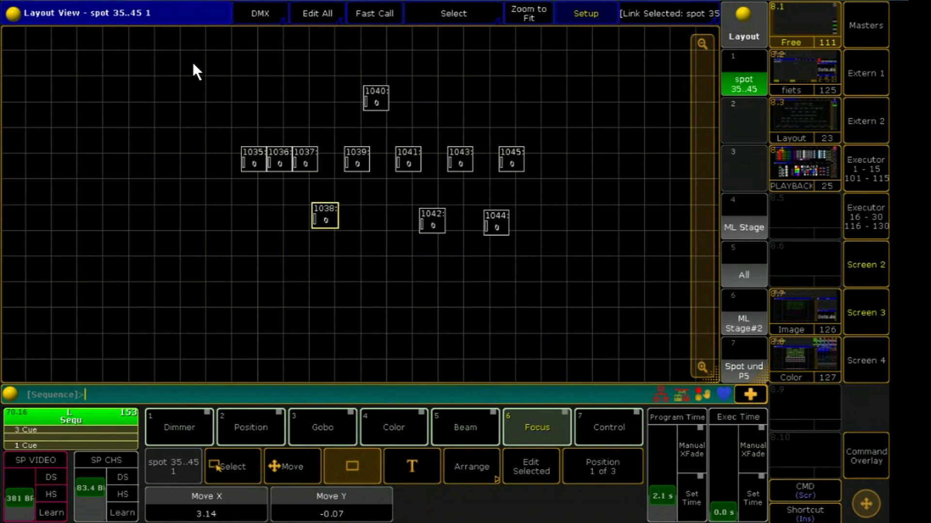
left_click_drag(193, 62, 505, 274)
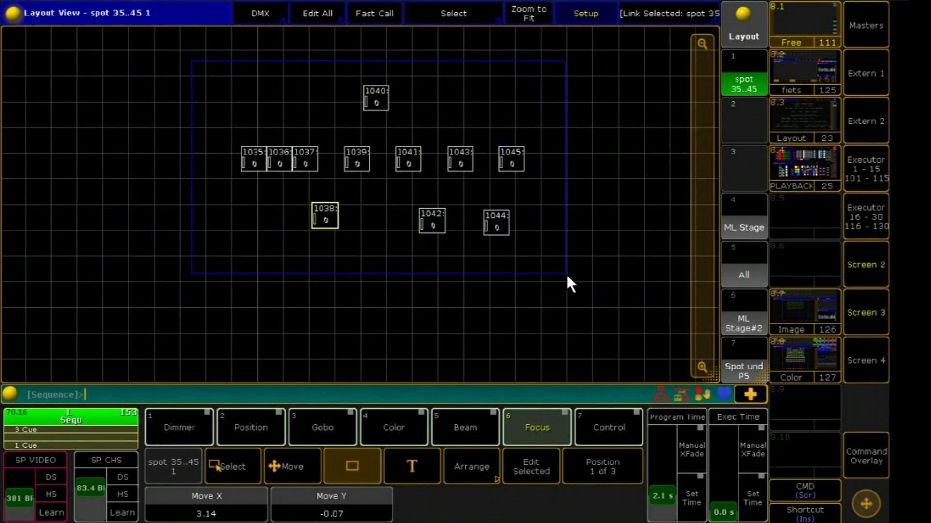
left_click_drag(567, 274, 566, 274)
left_click(382, 309)
left_click(380, 361)
left_click(545, 398)
Step: Show the All layout in the layout view and delete layout 1
left_click(752, 270)
left_click(862, 456)
left_click(750, 222)
left_click(741, 79)
Step: Copy layout 5 "All" to layout 1 and show the copy in the layout view
left_click(745, 257)
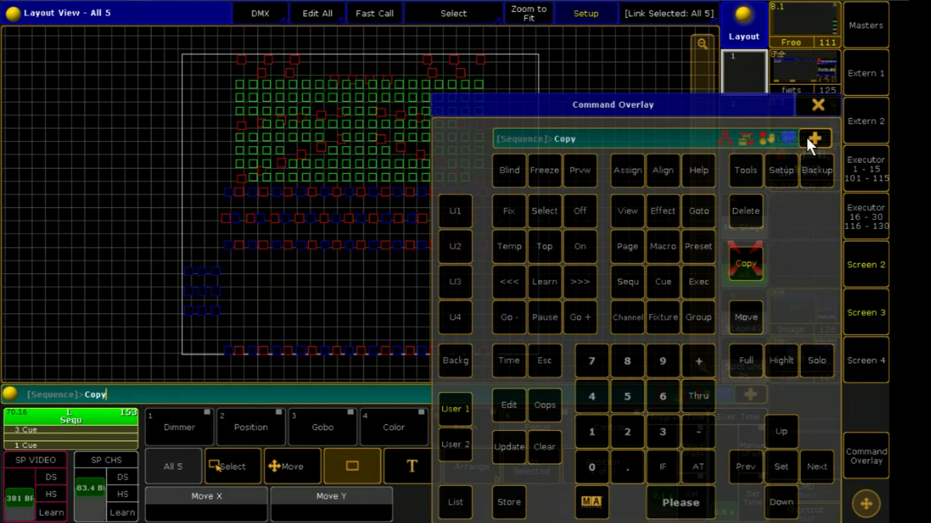
left_click(818, 104)
left_click(755, 274)
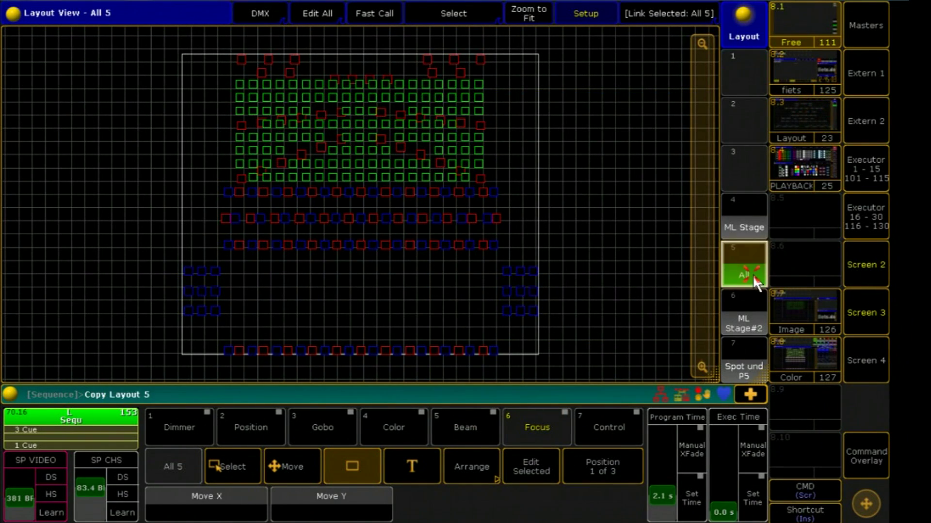
left_click(752, 85)
left_click(753, 84)
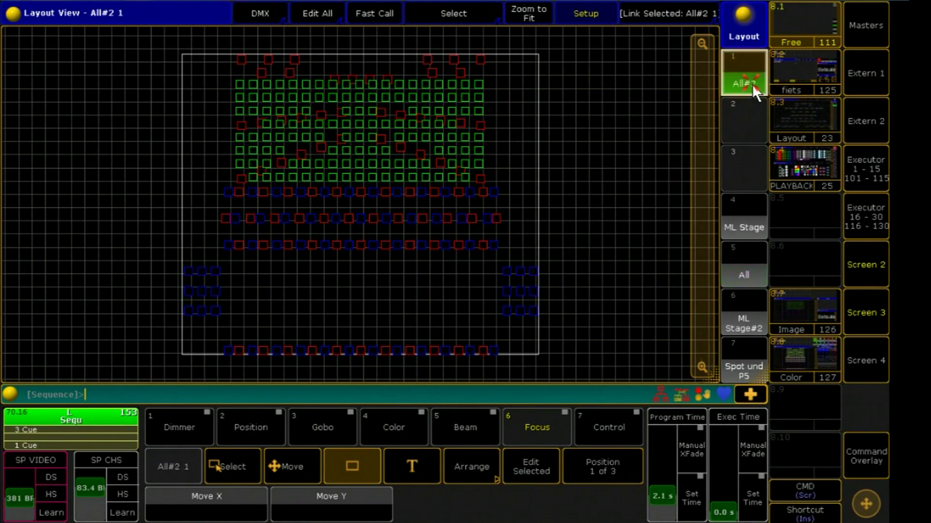
left_click_drag(709, 110, 701, 42)
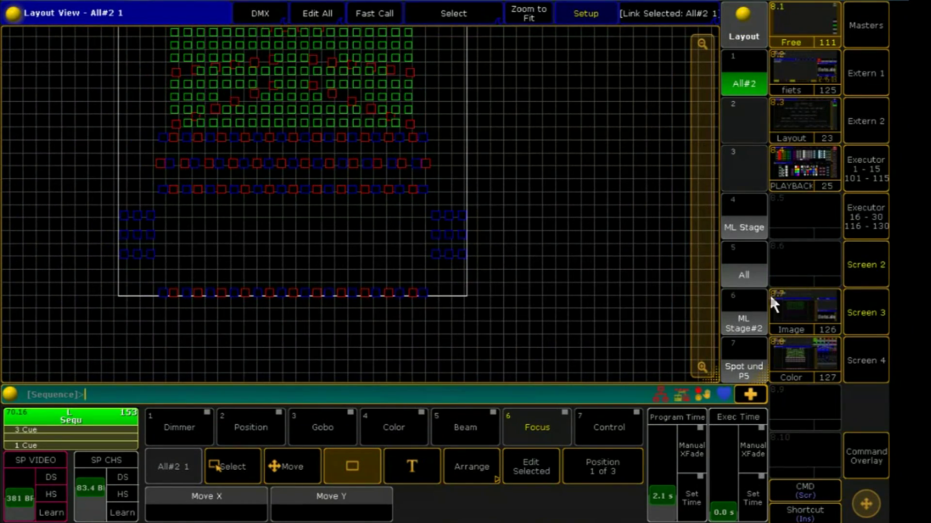
Step: Call up the Image view, open the Patch & Fixture Schedule and add a new layer named Bitmap
left_click(802, 309)
left_click(864, 452)
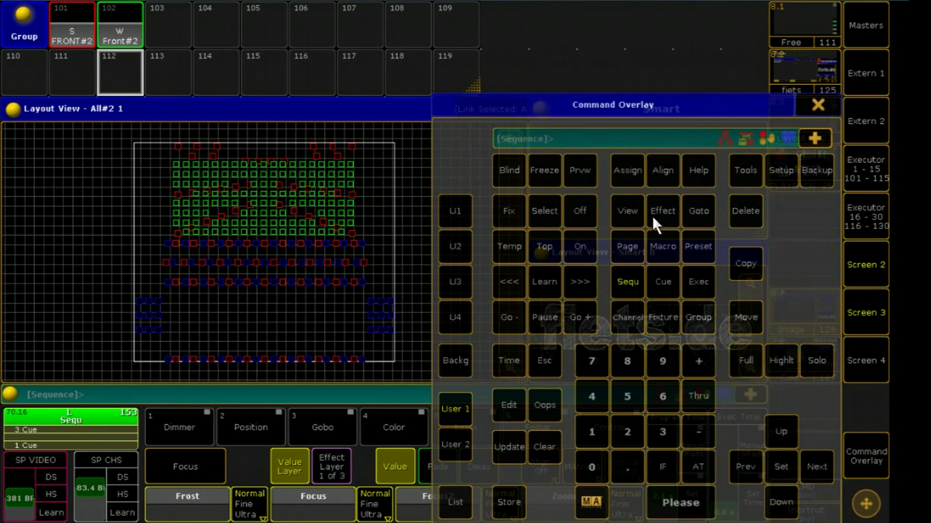
left_click(766, 175)
left_click(815, 104)
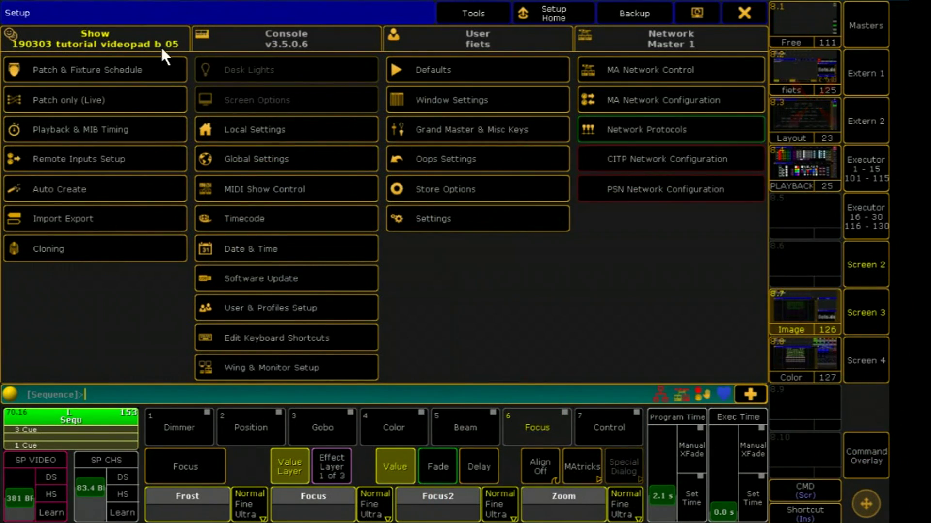
left_click(124, 68)
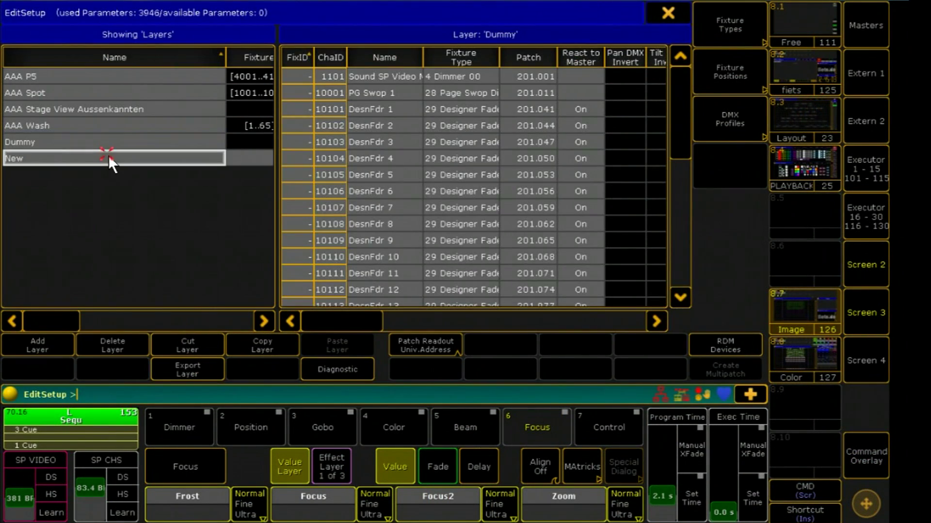
left_click(109, 156)
type("Bitmap")
key("Return")
Step: Import the MA Lighting Bitmap fixture type from the internal library
left_click(446, 89)
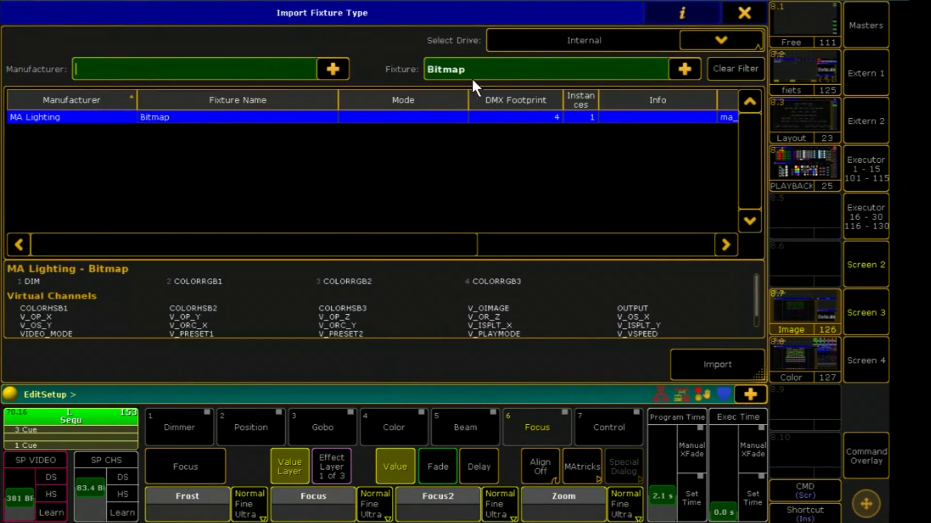
left_click(90, 119)
left_click(714, 360)
Step: Create one Bitmap fixture with fixture ID 6001 patched to 100.1, then apply the patch and leave the setup
left_click(77, 193)
type("6001")
left_click(20, 301)
type("100.1")
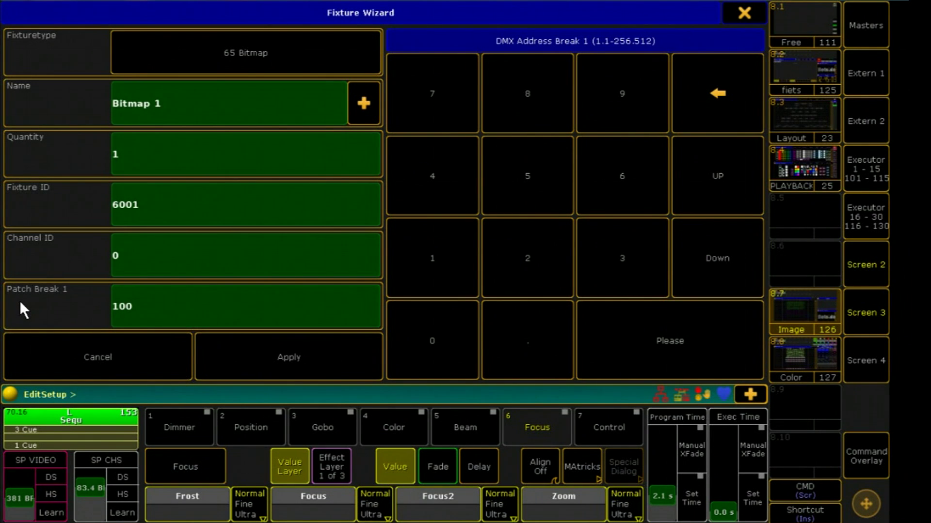
left_click(276, 364)
left_click(667, 14)
left_click(321, 296)
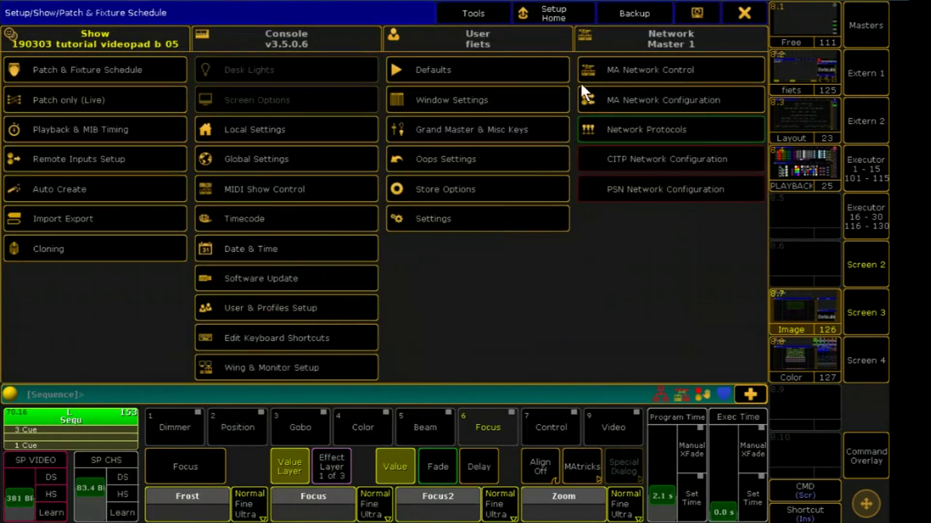
left_click(739, 14)
Step: Select fixture 6001 and store it as group 105
left_click(860, 459)
left_click(671, 320)
left_click(663, 391)
left_click(594, 463)
left_click(596, 462)
left_click(678, 503)
left_click(512, 501)
left_click(243, 17)
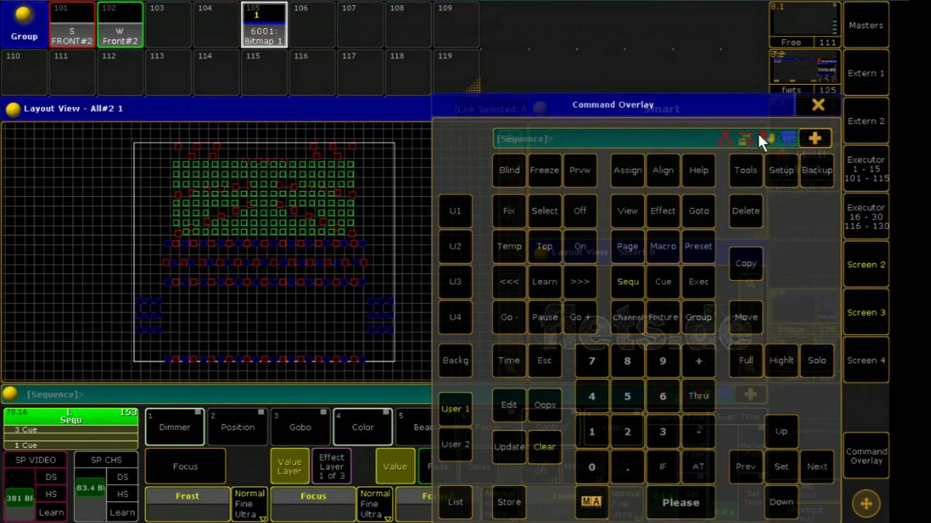
left_click(820, 108)
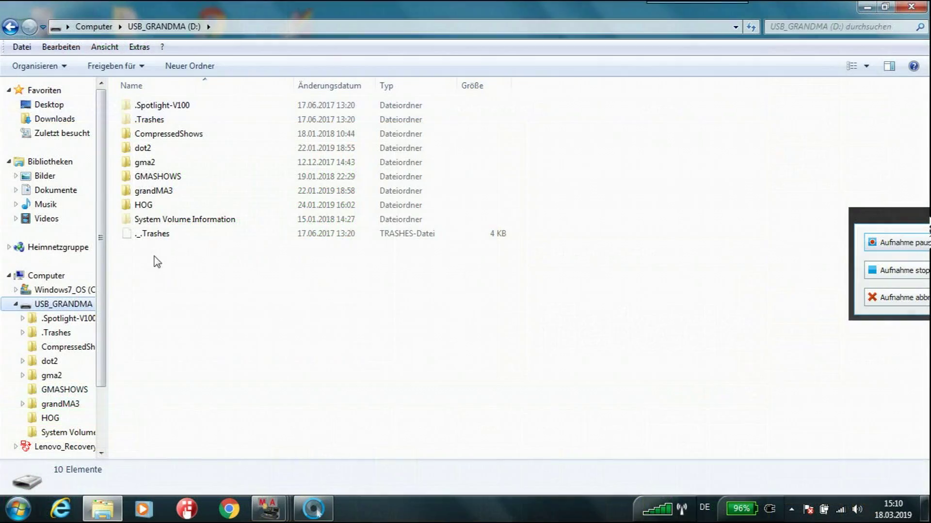
Step: Switch to the file explorer and open the gma2 folder on the USB_GRANDMA drive and its first subfolder
double_click(135, 165)
double_click(142, 106)
mouse_move(271, 238)
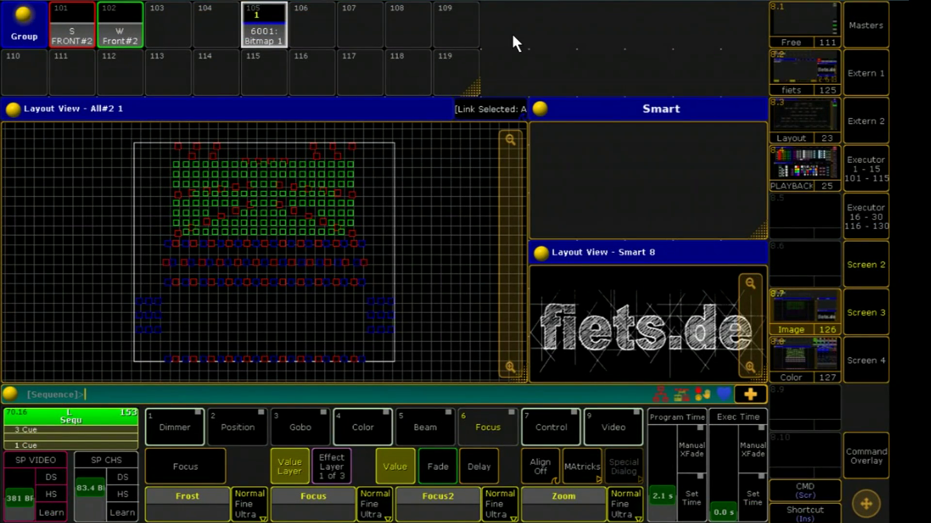
Step: Create an Images pool window in the empty area beside the group pool, showing slots from 25 on
left_click(512, 33)
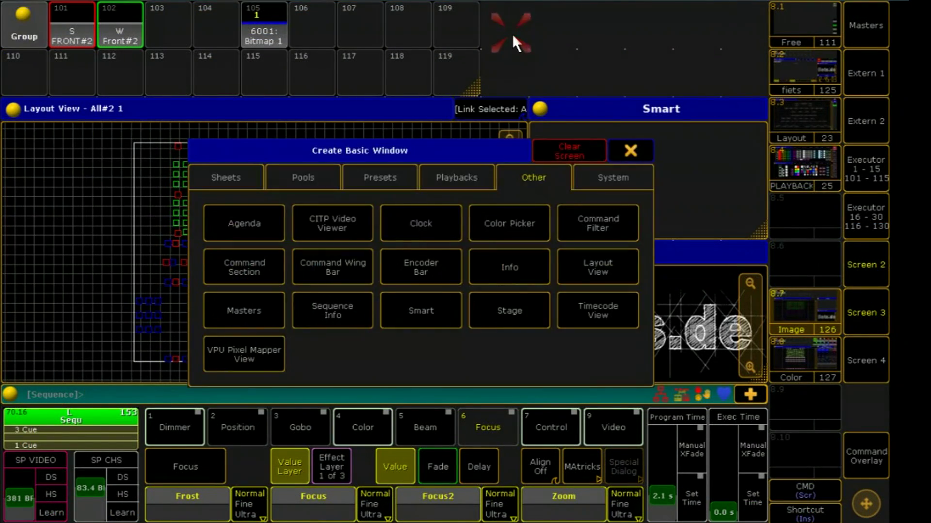
left_click(324, 186)
left_click(247, 276)
scroll(646, 78, "down", 3)
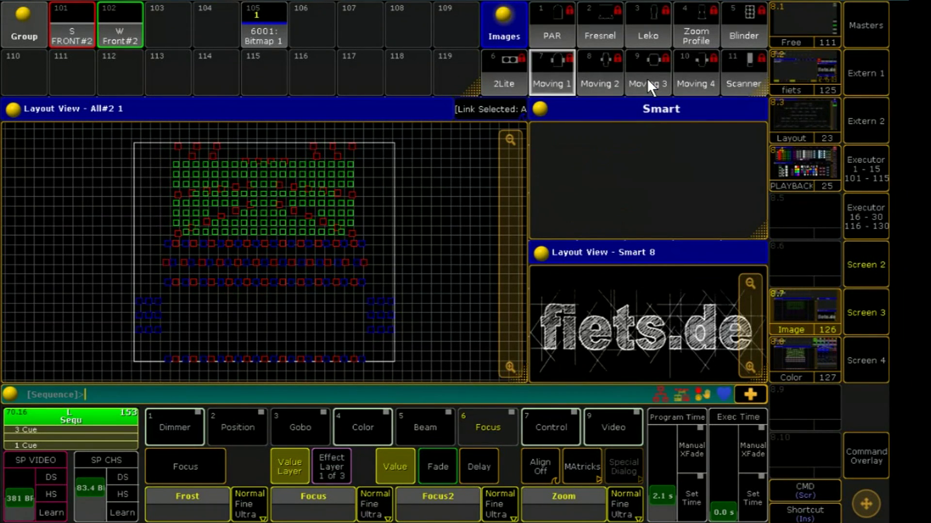
scroll(647, 78, "up", 1)
Step: Store the current window arrangement over the existing Image view 126
left_click(862, 446)
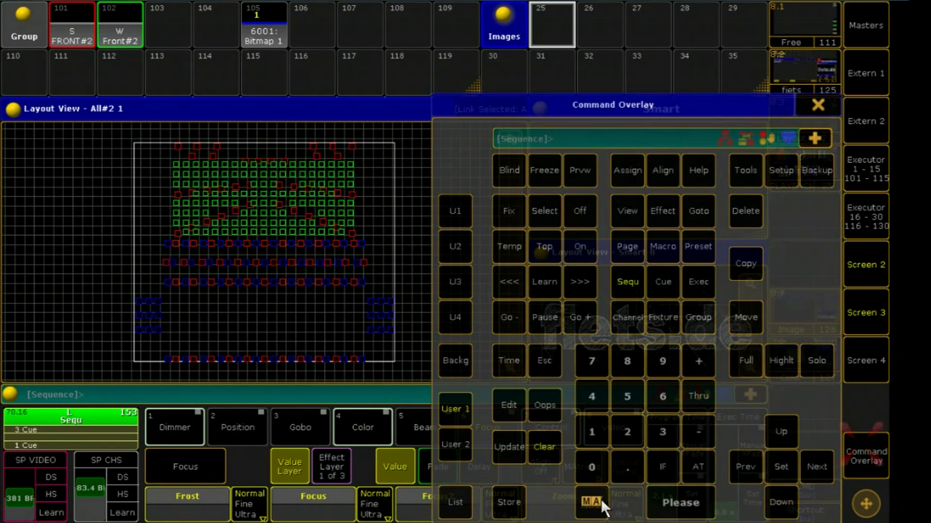
left_click(517, 504)
left_click(818, 105)
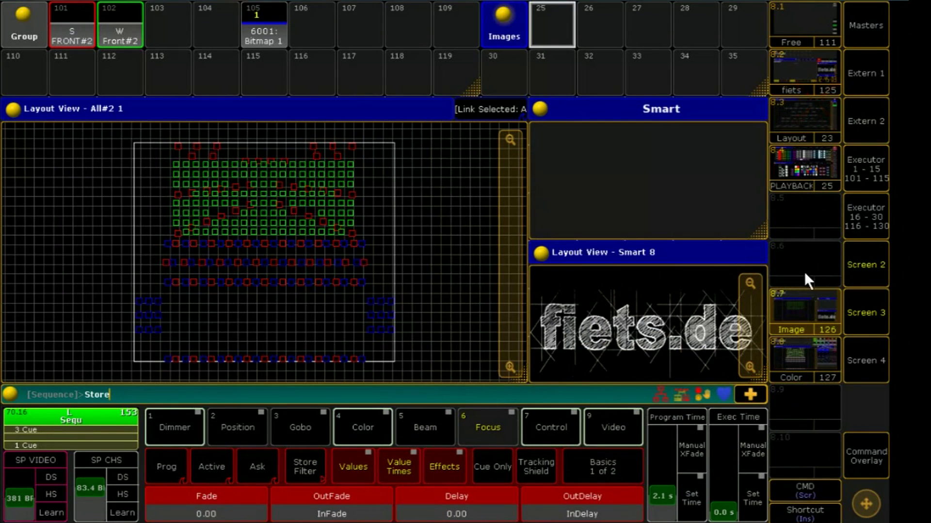
left_click(799, 307)
left_click(482, 366)
Step: Start importing into image 25 and browse the USB_GRANDMA drive to the Videopad_Content folder inside bitmaps
left_click(562, 35)
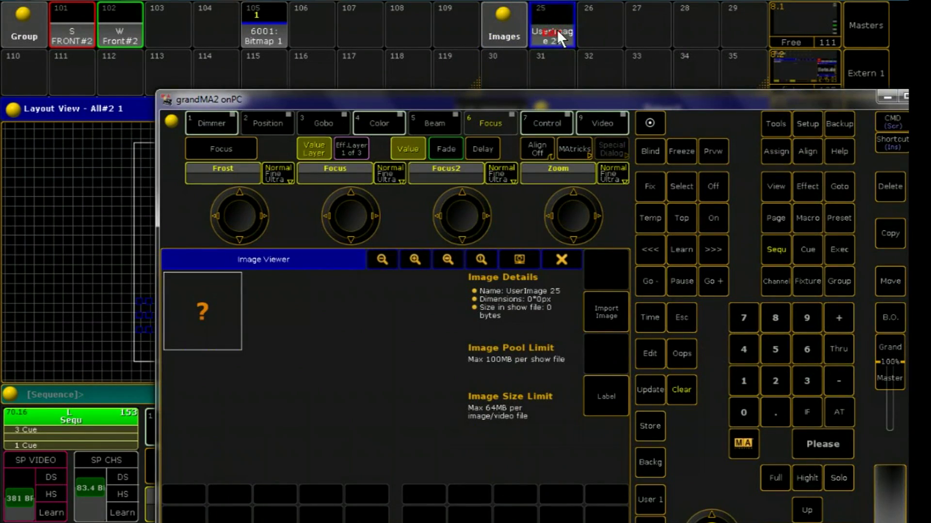
left_click(606, 312)
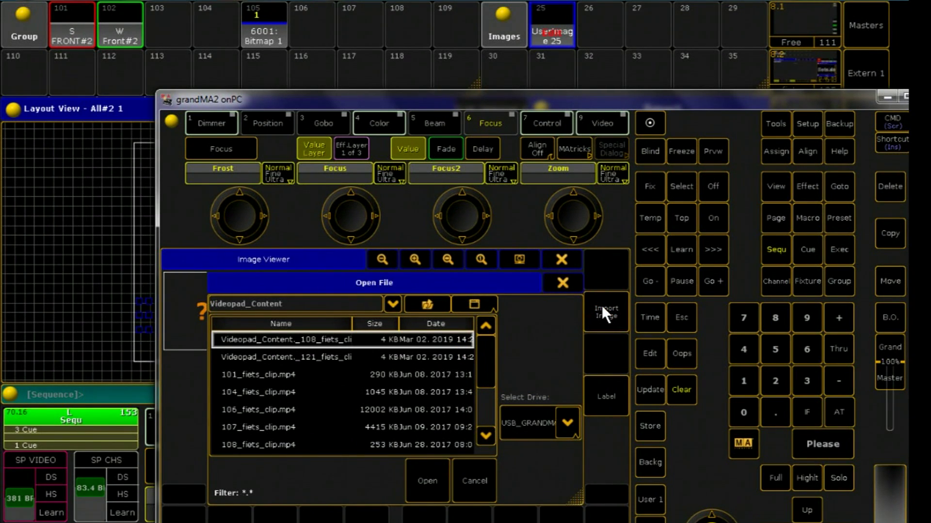
left_click(566, 423)
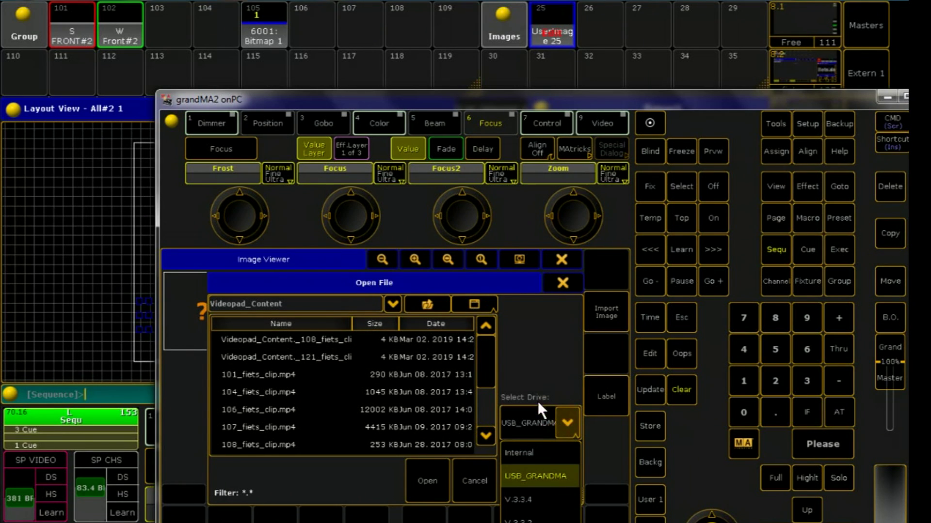
left_click(538, 477)
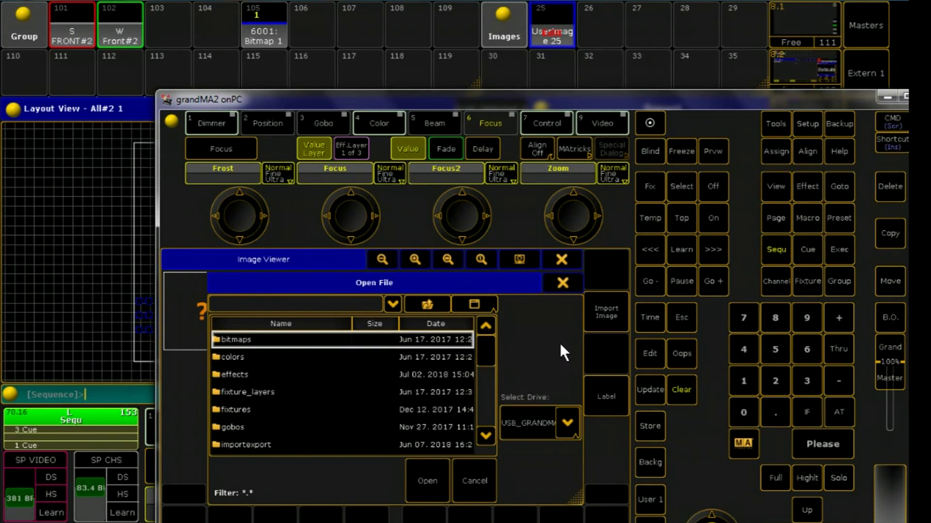
double_click(241, 340)
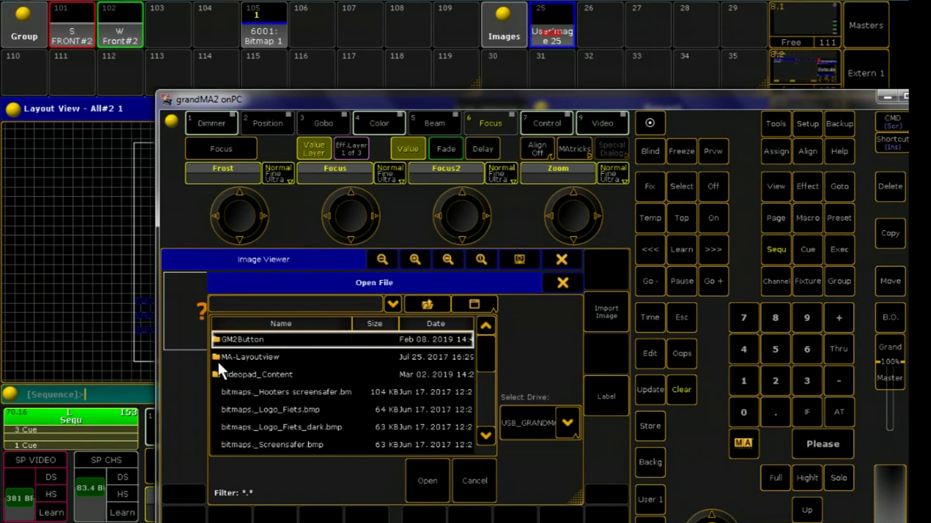
double_click(287, 373)
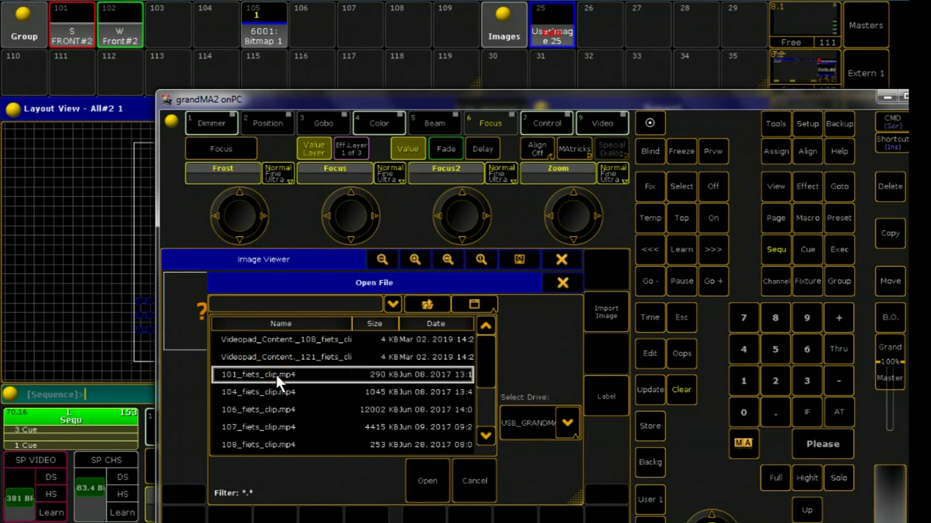
Step: Import the fiets_clip.mp4 videos, starting with 101_fiets_clip.mp4, into image slots 25 to 34 and leave the Image Viewer
left_click_drag(273, 374, 299, 455)
left_click(426, 476)
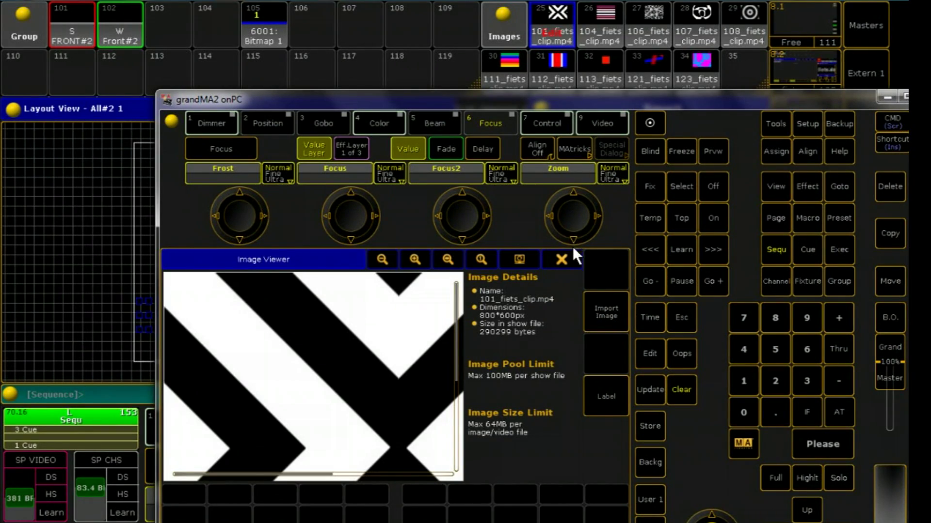
left_click(564, 259)
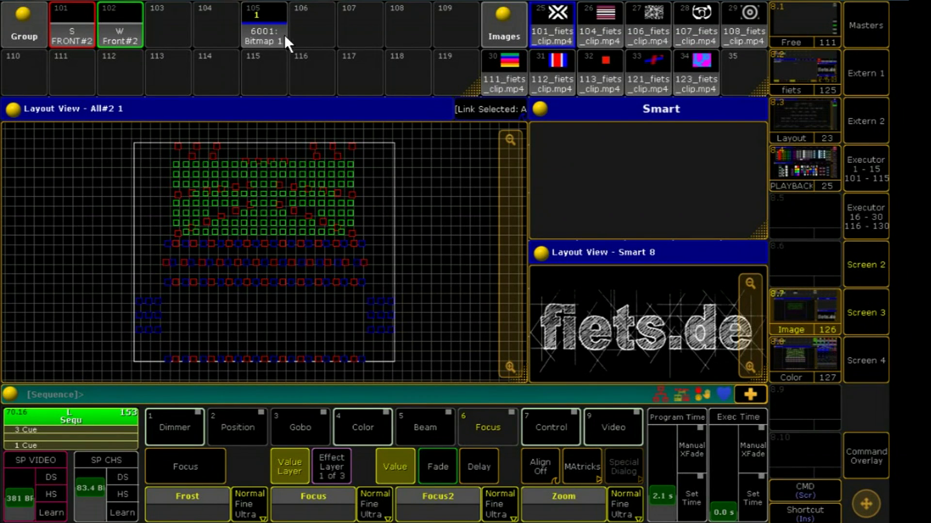
Step: Select group 105, assign it the 121_fiets clip in image 33, and set its video Output to Layout 1
left_click(265, 31)
left_click(649, 74)
left_click(622, 433)
left_click(317, 510)
left_click(558, 215)
Step: Bring up the dimmer of the selected Bitmap fixture with an At command
left_click(865, 457)
left_click(703, 481)
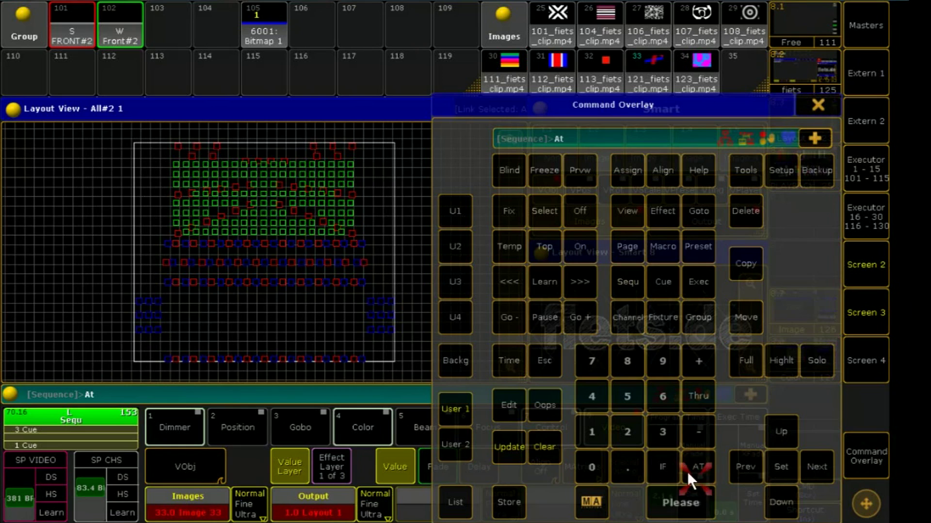
left_click(589, 431)
left_click(592, 457)
left_click(679, 500)
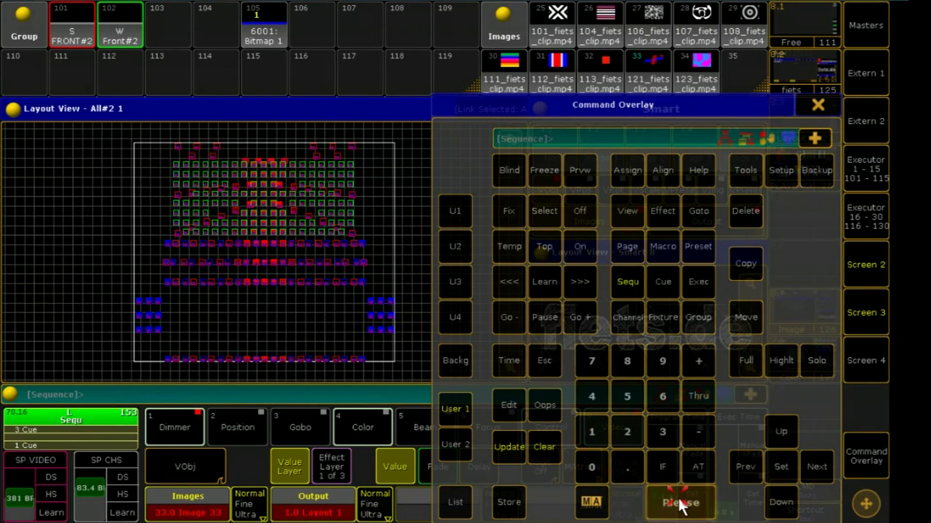
left_click(818, 108)
Step: Switch the Bitmap fixture's image through the 111_fiets, 112_fiets and 101_fiets clips
scroll(514, 228, "down", 3)
scroll(522, 260, "up", 3)
left_click(519, 75)
left_click(550, 65)
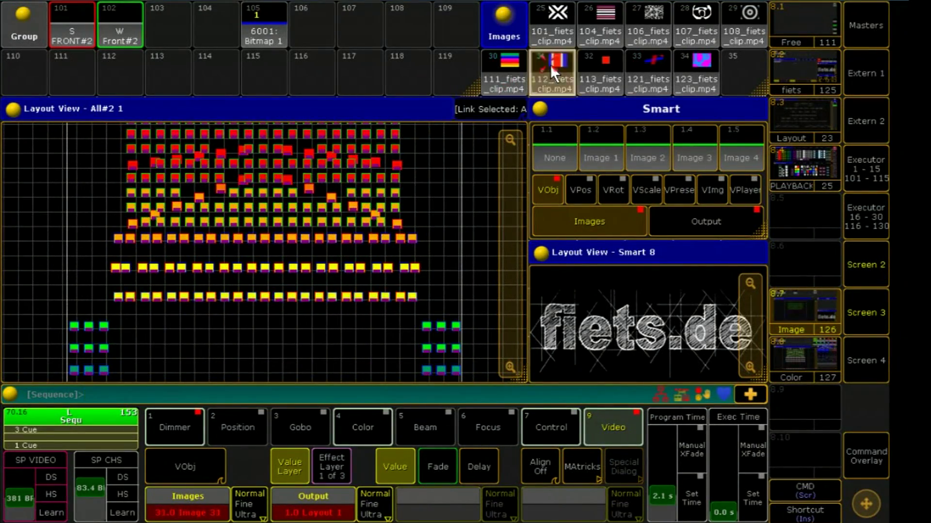
left_click(549, 30)
Step: Open the Color view, store the bitmap look on the empty executor 4, and start its cue
left_click(815, 362)
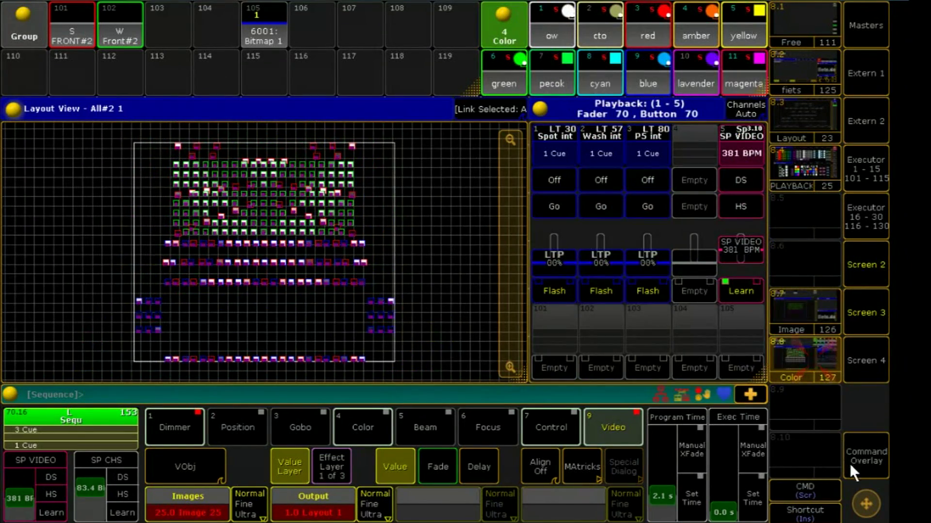
left_click(862, 466)
left_click(522, 503)
left_click(818, 105)
left_click(694, 177)
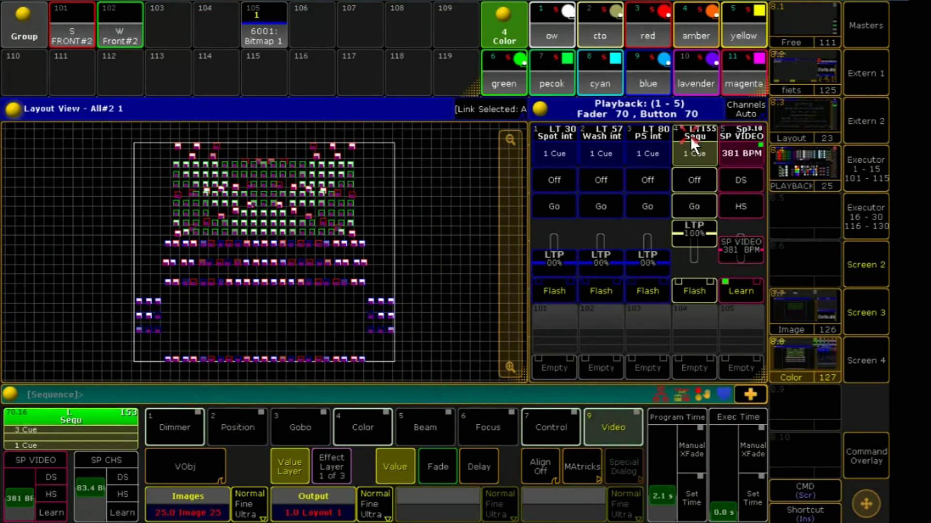
left_click(693, 204)
Step: Try a red tint on group 105 by setting B and G to 0, and clear the programmer
left_click(258, 26)
left_click(366, 431)
left_click(436, 509)
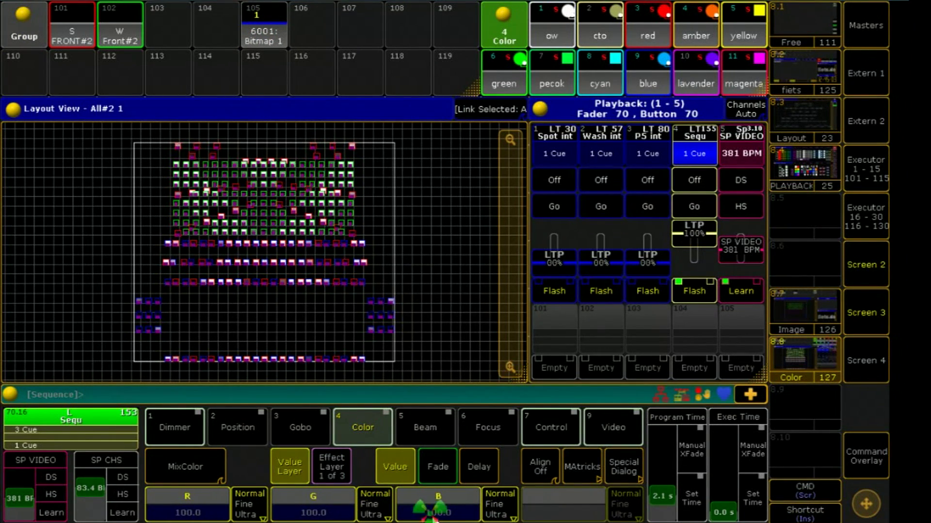
left_click(184, 288)
left_click(381, 291)
left_click(330, 509)
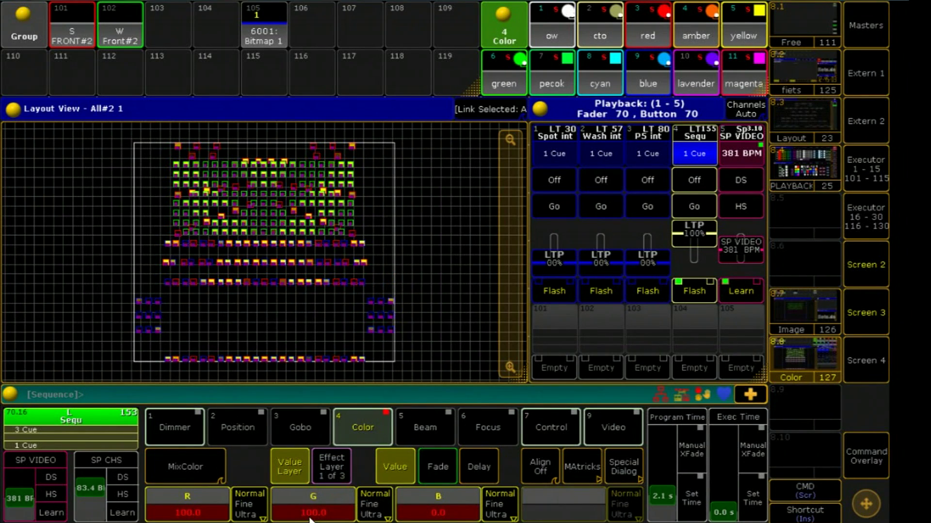
left_click(188, 290)
left_click(365, 288)
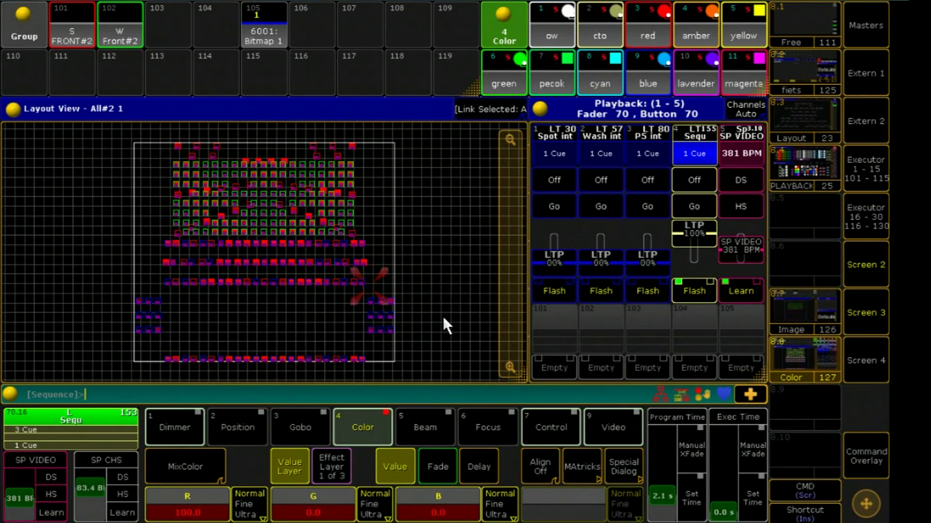
mouse_move(517, 237)
left_mouse_down()
mouse_move(524, 284)
mouse_move(525, 242)
left_mouse_up()
left_click(853, 458)
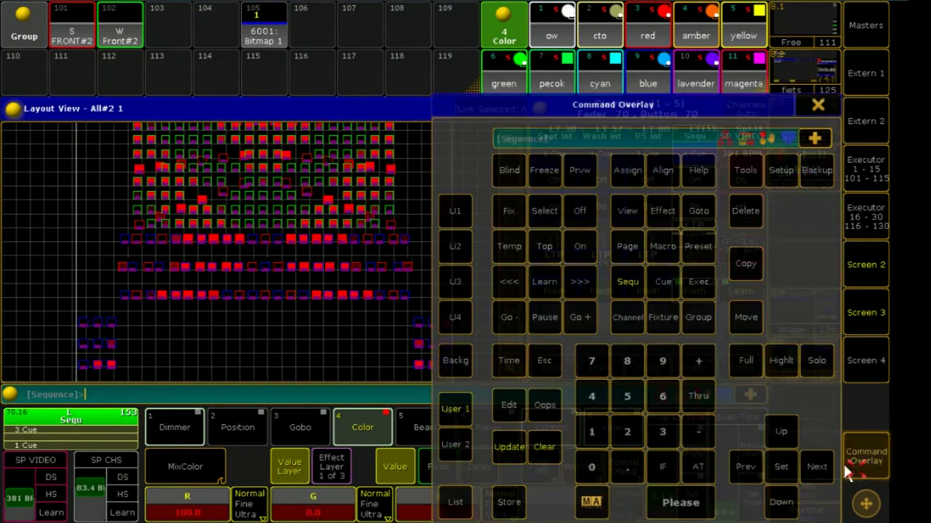
left_click(552, 449)
left_click(818, 105)
Step: Select group 105 and set its VPreset Mode to Color Preset from the Image view
left_click(254, 27)
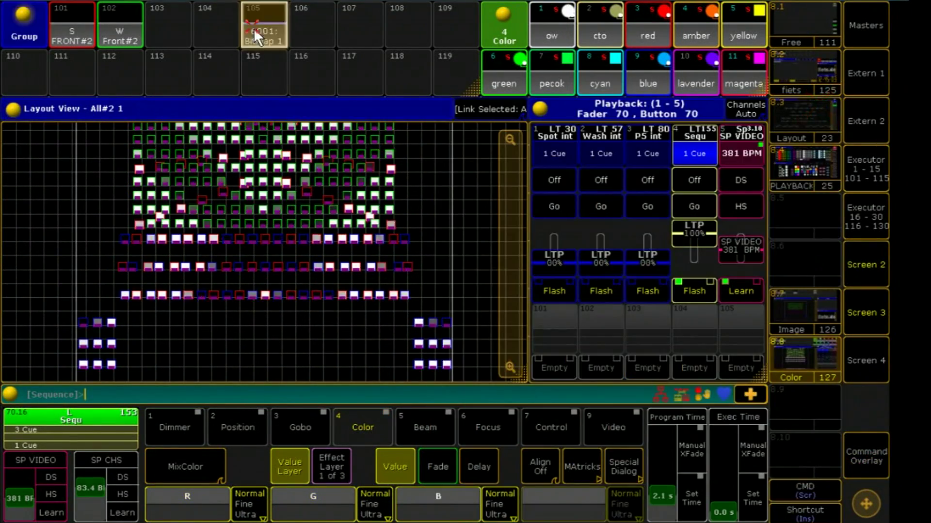
left_click(788, 305)
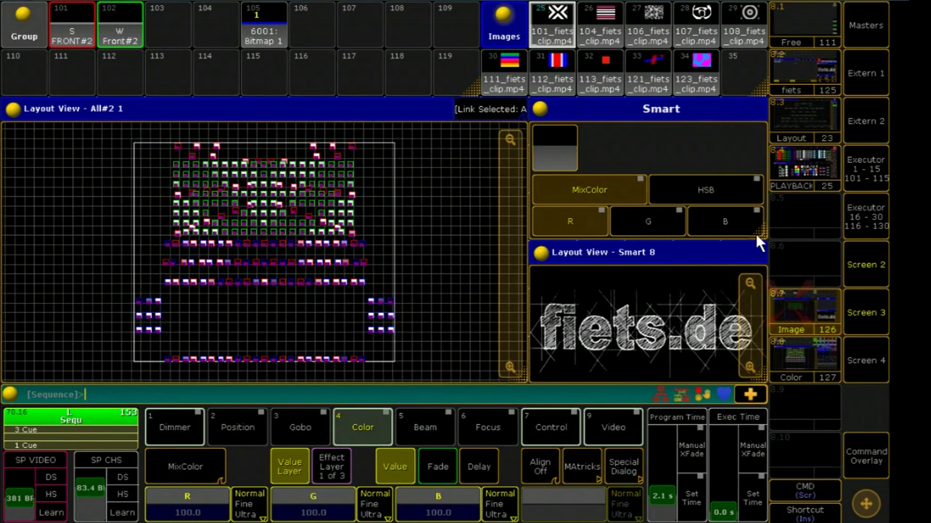
left_click(620, 426)
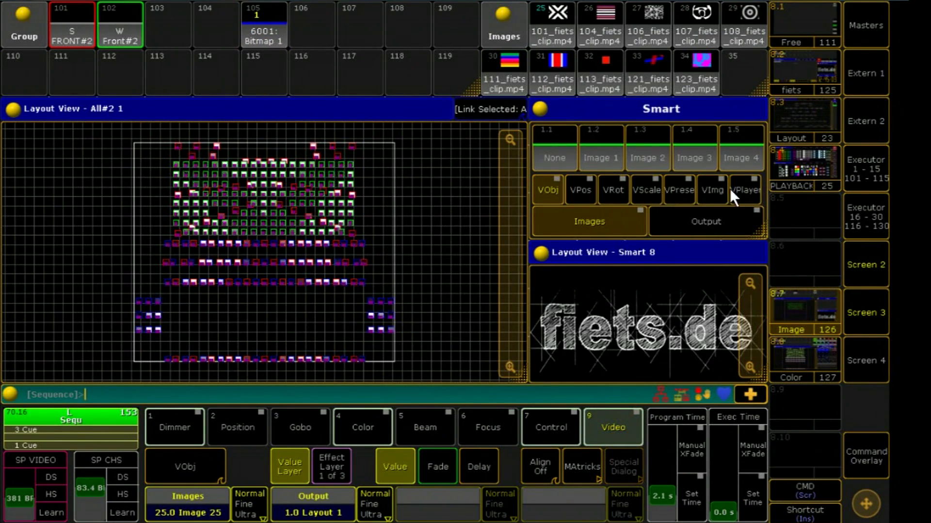
left_click(678, 192)
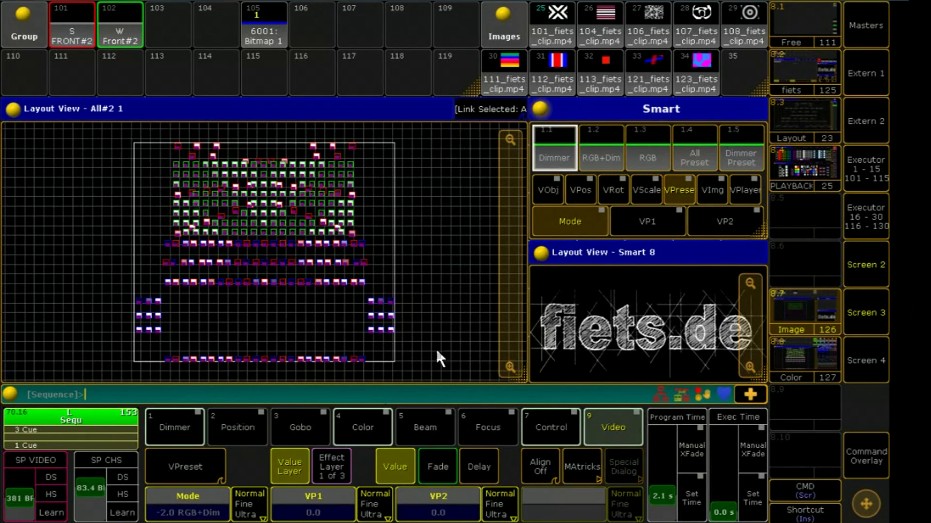
left_click(189, 516)
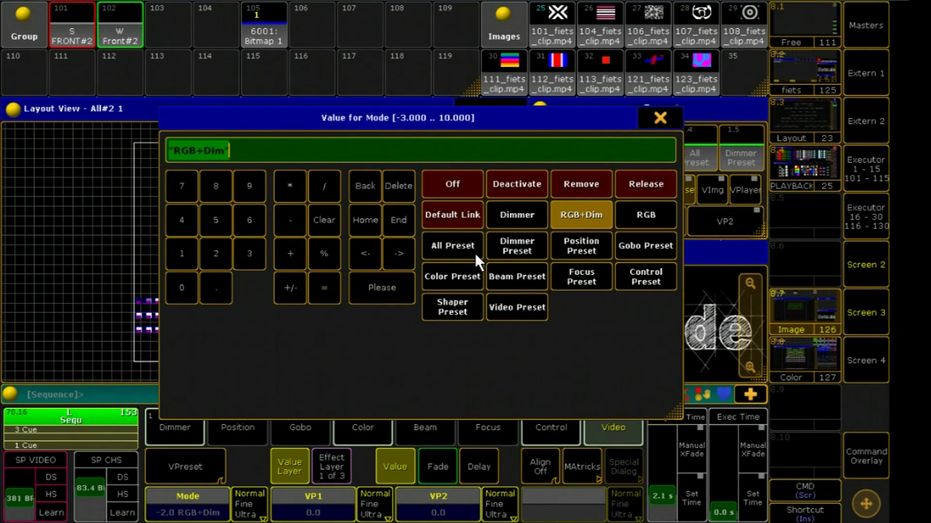
left_click(454, 277)
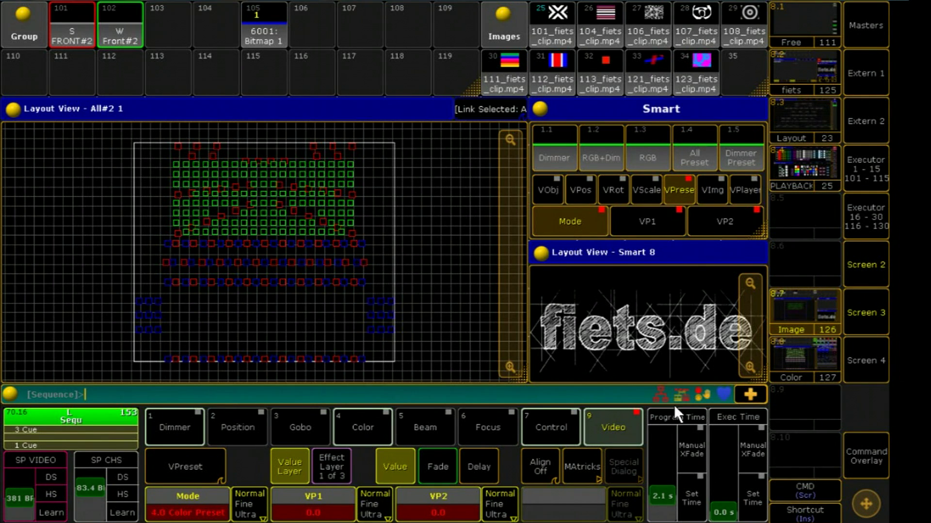
Step: Return to the Color view and set VP1 to 3 and VP2 to 6
left_click(786, 359)
left_click(314, 513)
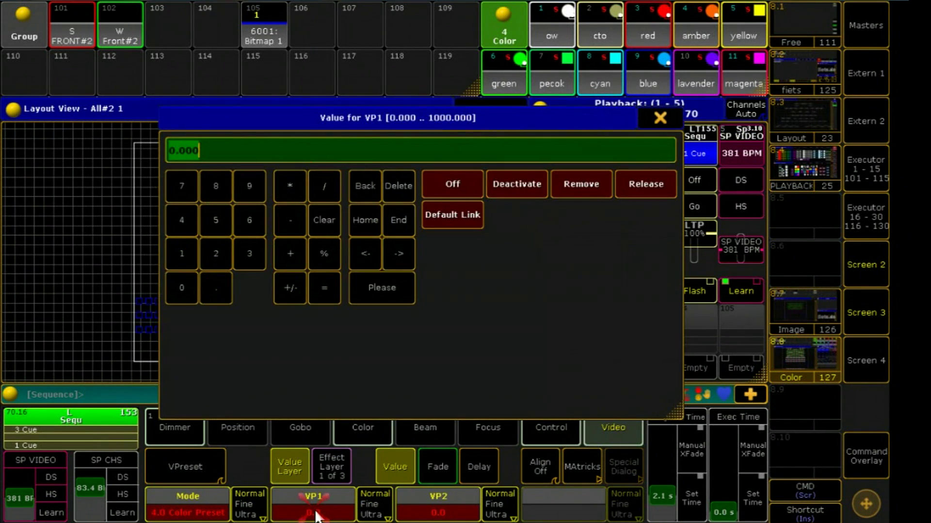
left_click(249, 245)
left_click(382, 288)
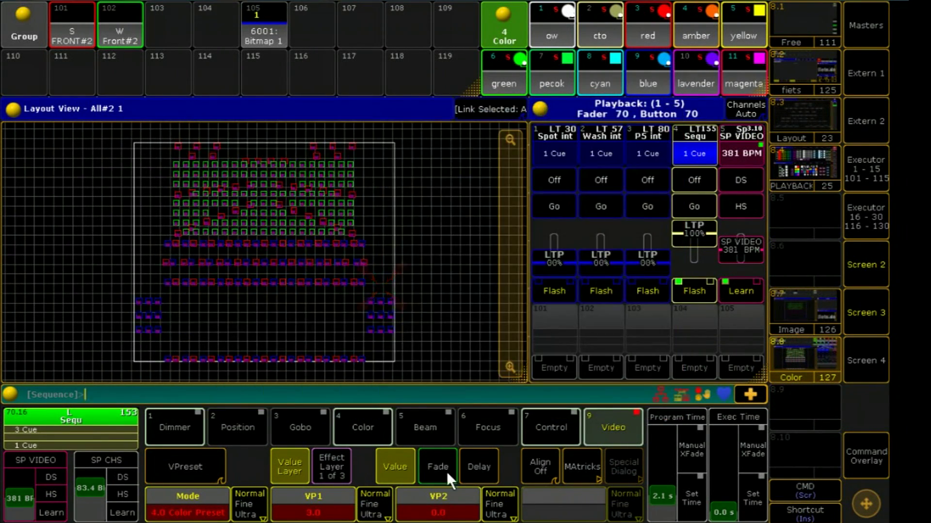
left_click(439, 514)
left_click(247, 225)
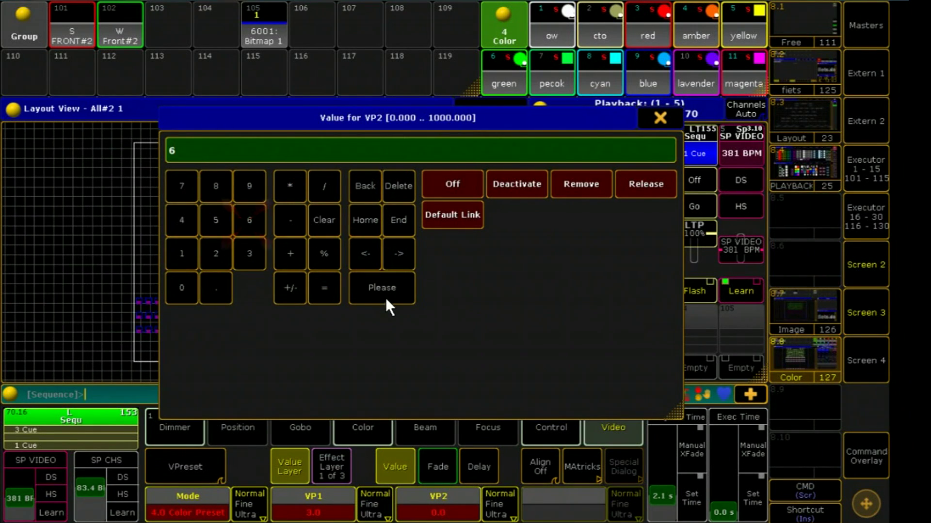
left_click(385, 297)
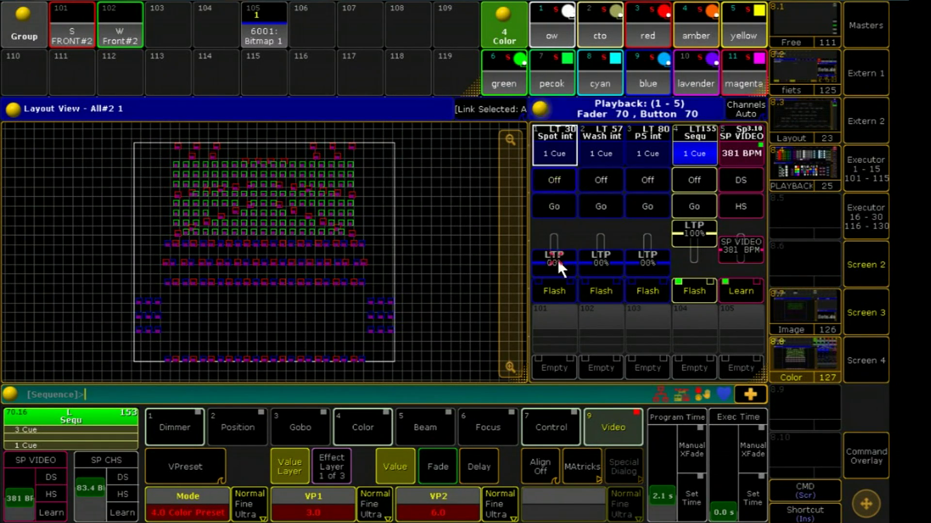
Step: Raise the Spot int, Wash int and P5 int executor faders to 100%
left_click_drag(558, 260, 560, 192)
left_click(597, 259)
left_click_drag(597, 260, 604, 189)
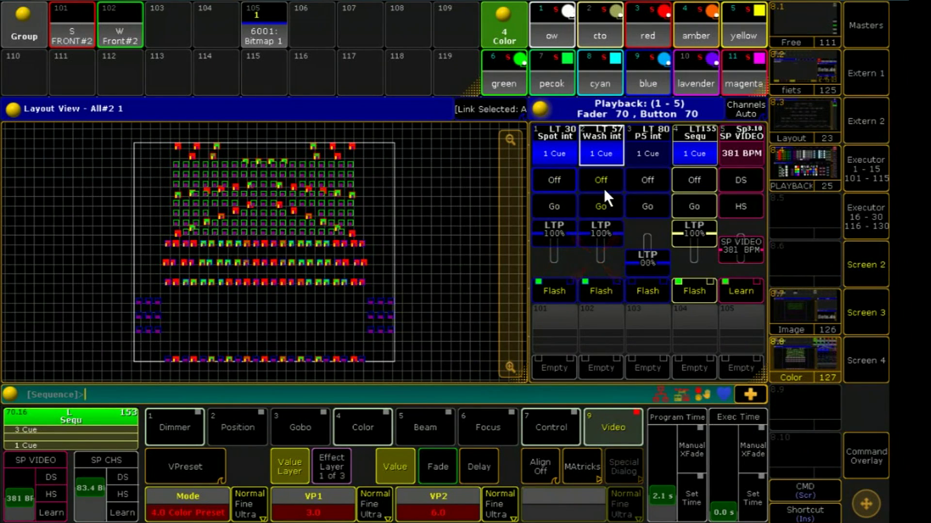
left_click_drag(648, 264, 651, 186)
scroll(509, 188, "up", 3)
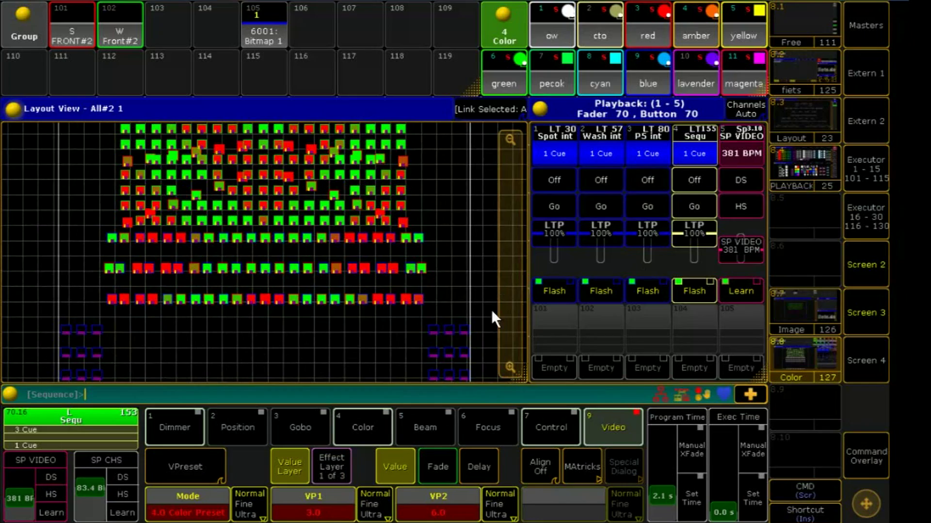
Step: Set the bitmap's VP1 color preset value to 9
left_click(315, 507)
left_click(249, 187)
left_click(383, 287)
Step: Set the VPlayer Speed to SpeedMaster 10 and adjust the SP VIDEO speed fader to about 258 BPM
left_click(810, 302)
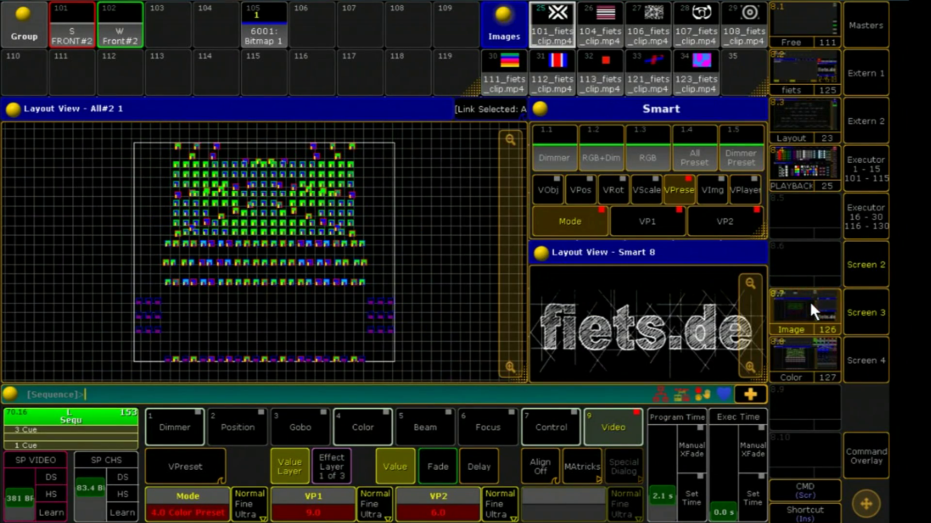
left_click(745, 190)
left_click(692, 221)
left_click(291, 513)
left_click(640, 248)
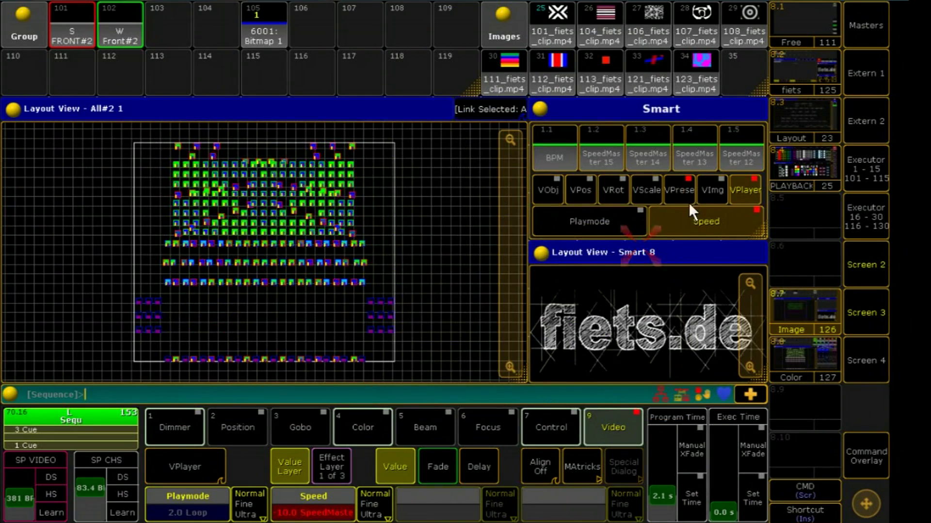
left_click(806, 346)
mouse_move(744, 250)
left_mouse_down()
mouse_move(744, 270)
mouse_move(743, 218)
mouse_move(742, 254)
left_mouse_up()
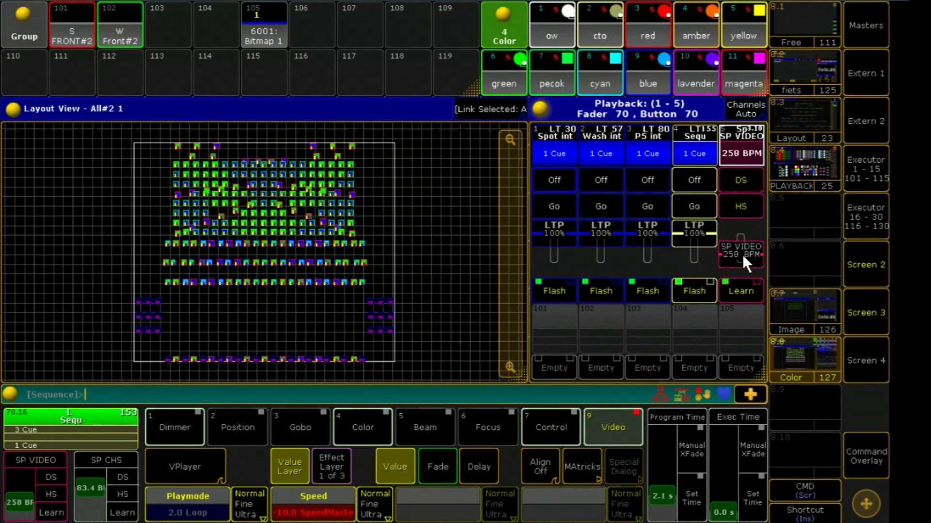
Step: Look through the bitmap's VPos, VScale and VRot attributes in the Image view
left_click(793, 308)
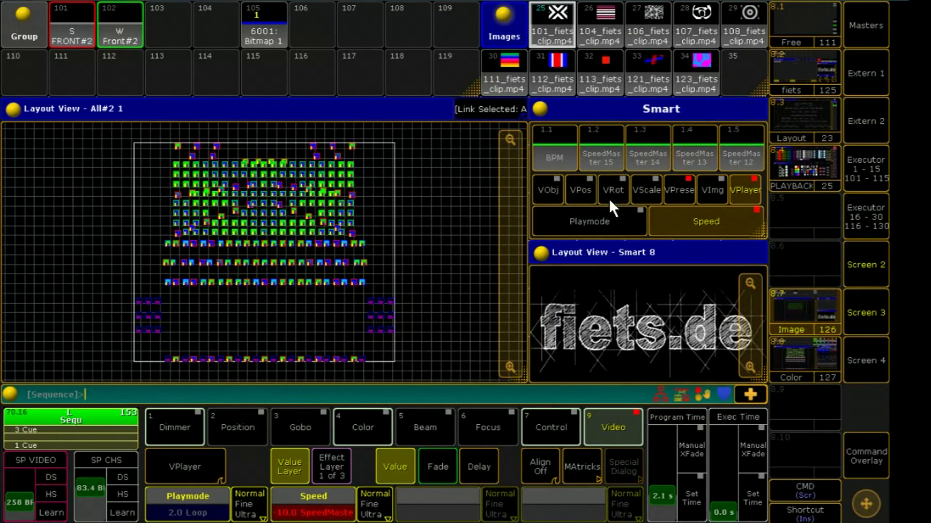
left_click(584, 188)
left_click(645, 191)
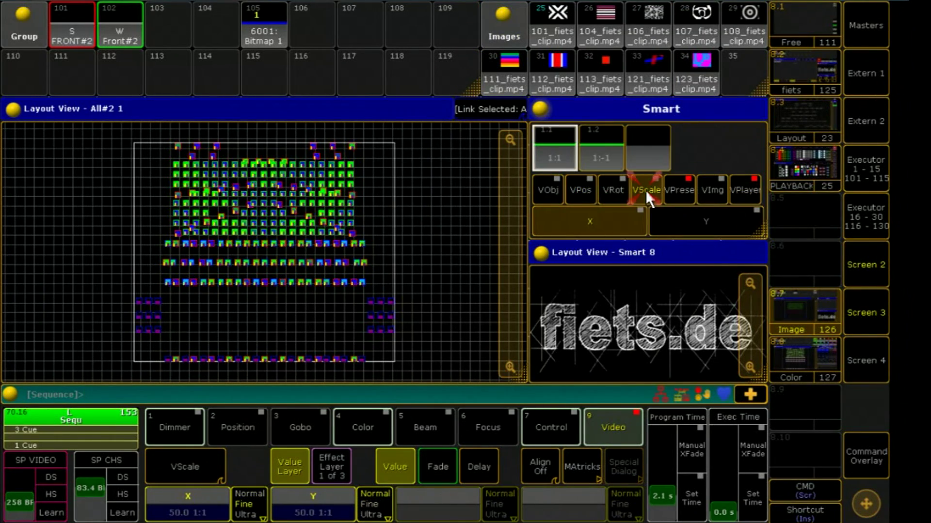
left_click(617, 191)
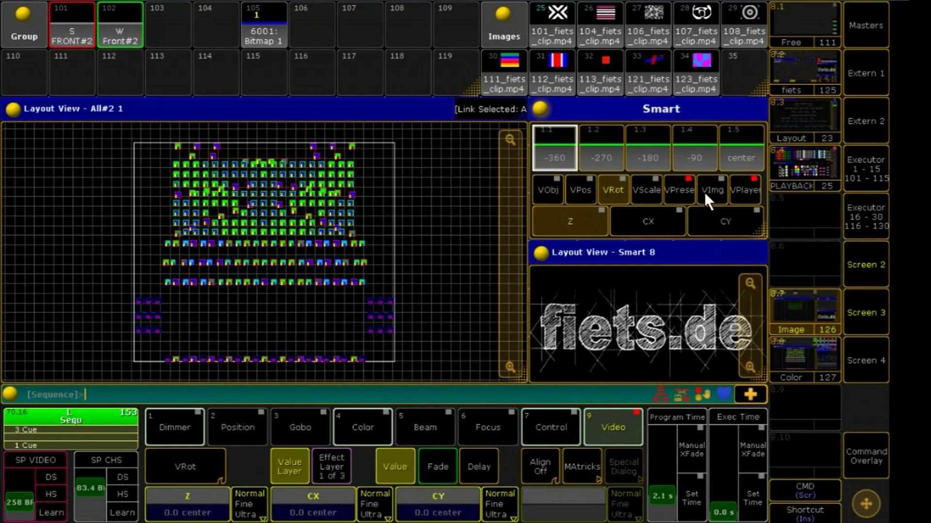